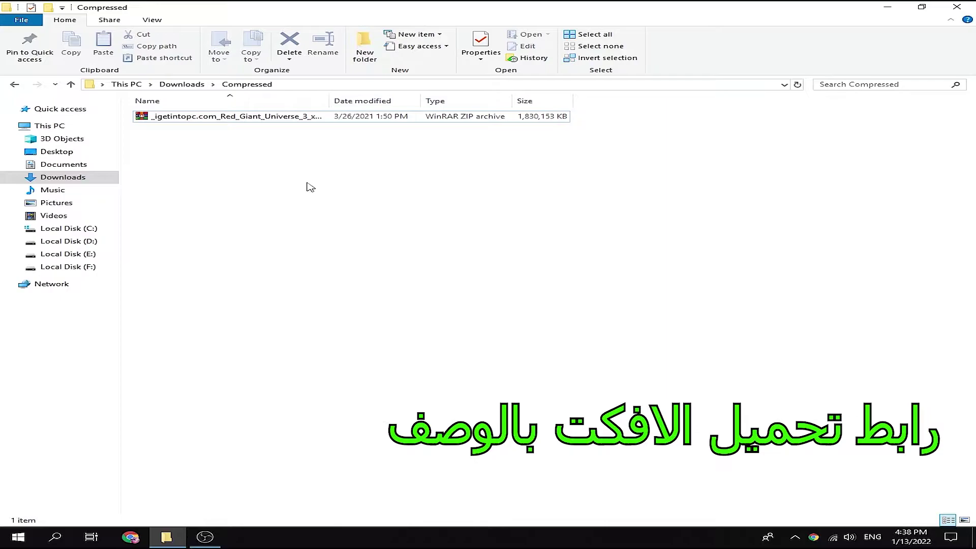
- Extract the Red Giant Universe 3 x64 zip with WinRAR and open the extracted folder
{"action": "left_click", "coordinate": [326, 118]}
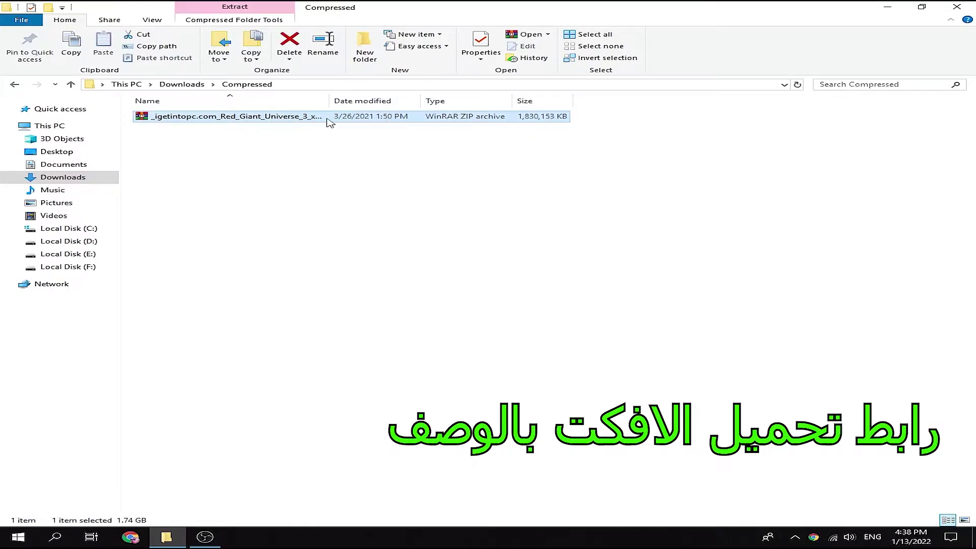
{"action": "right_click", "coordinate": [326, 117]}
{"action": "left_click", "coordinate": [371, 177]}
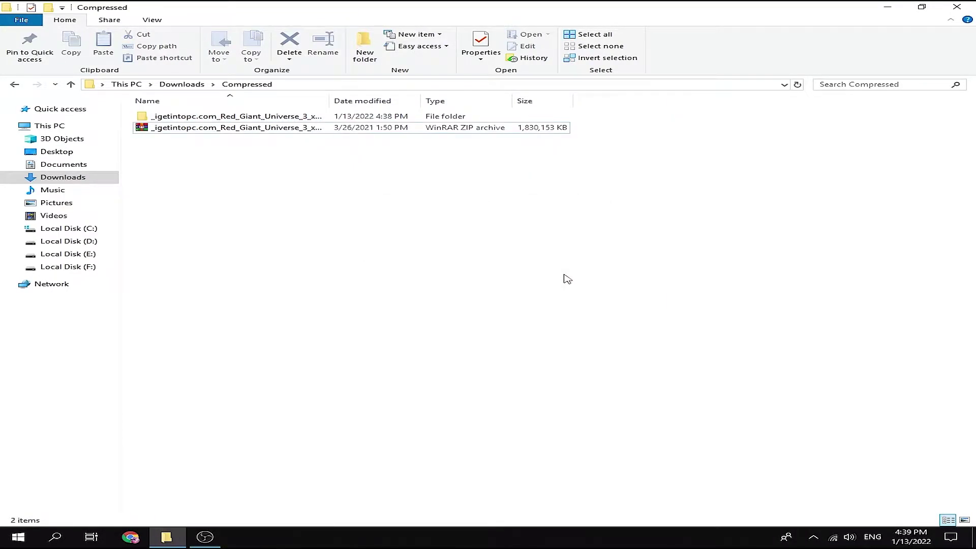
{"action": "double_click", "coordinate": [259, 117]}
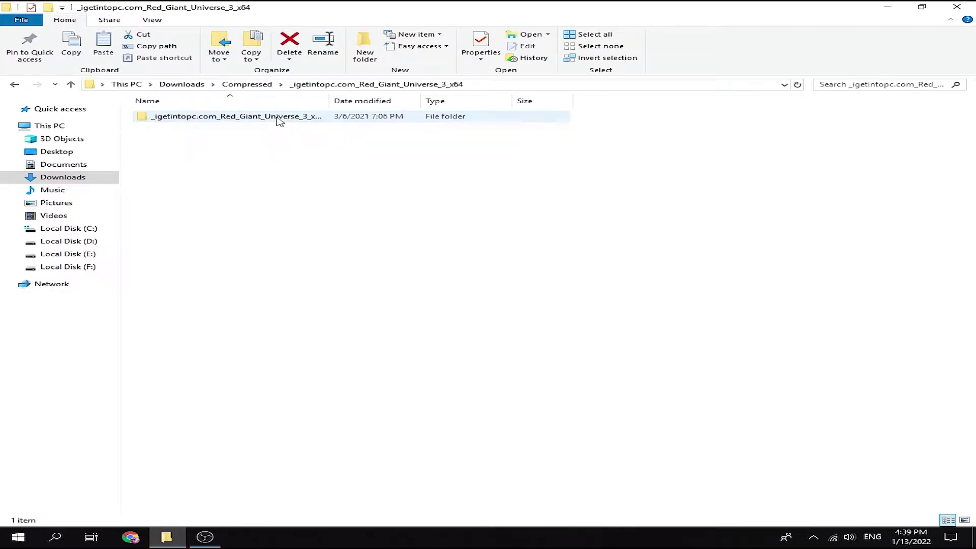
- Install Red Giant Universe 3.3.3 from the nested installer folder and start product activation
{"action": "double_click", "coordinate": [225, 121]}
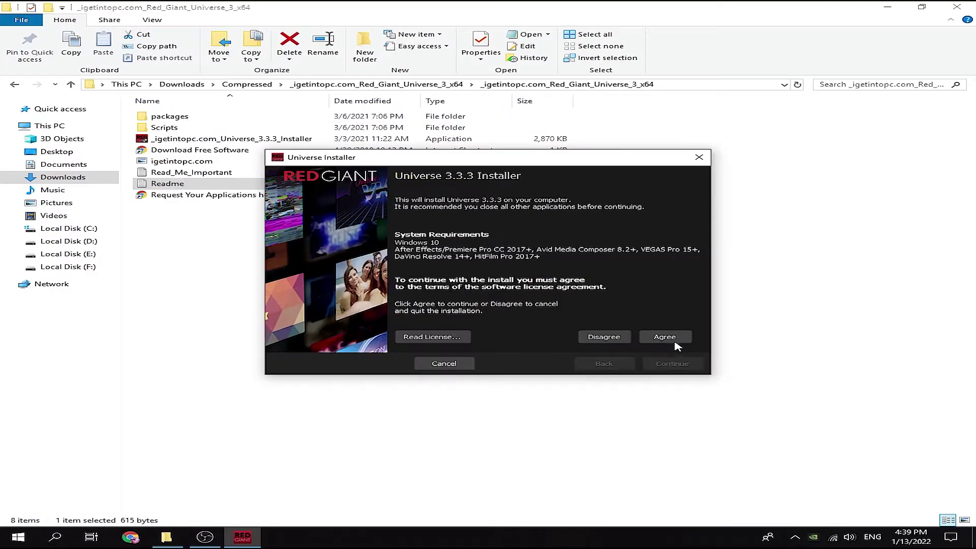
{"action": "left_click", "coordinate": [681, 367]}
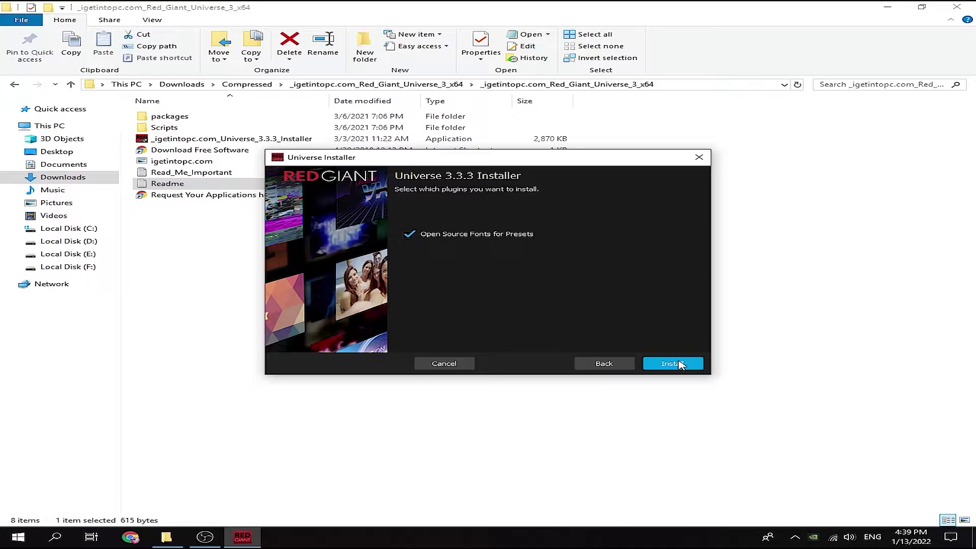
{"action": "left_click", "coordinate": [681, 364]}
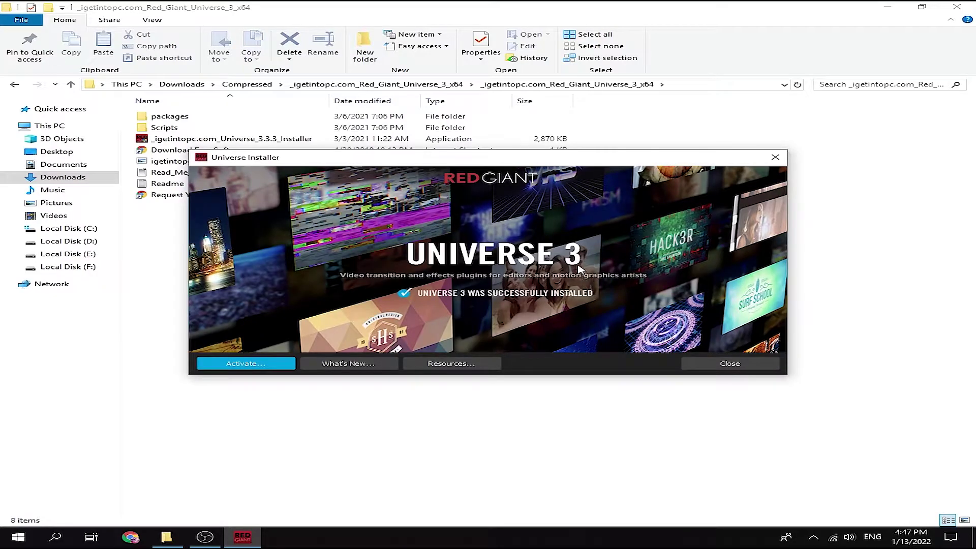
{"action": "left_click", "coordinate": [252, 363]}
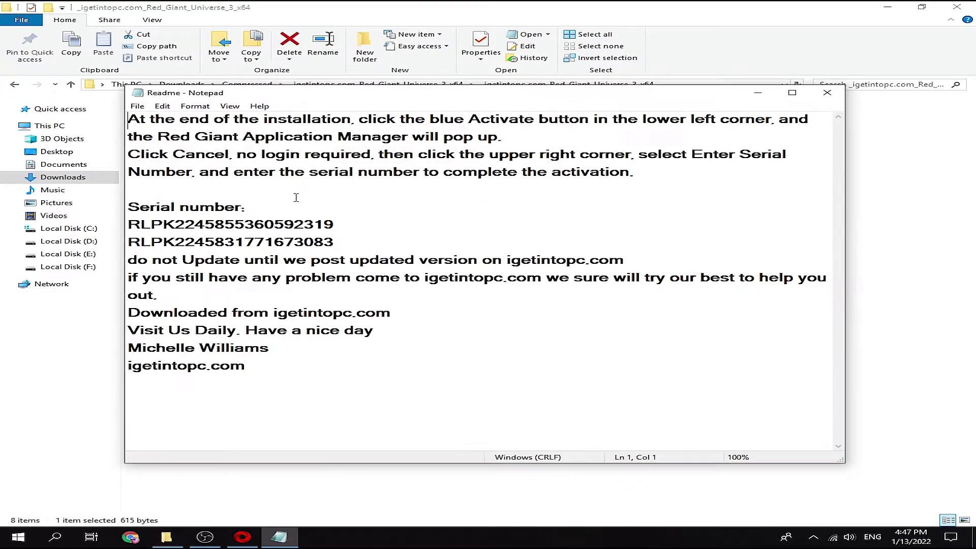
- Copy the first serial number from the Readme notes
{"action": "left_click_drag", "start_coordinate": [334, 224], "coordinate": [129, 224]}
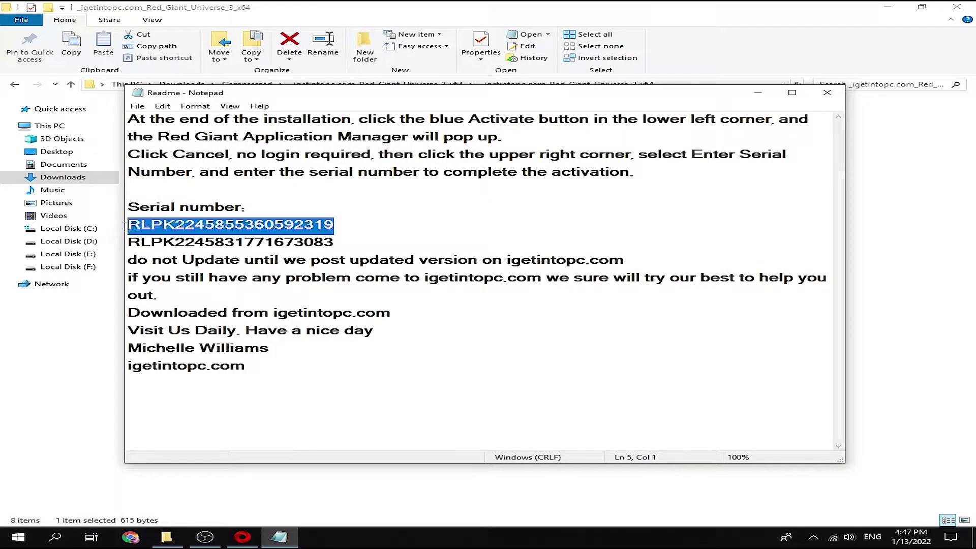
{"action": "right_click", "coordinate": [153, 218]}
{"action": "left_click", "coordinate": [189, 250]}
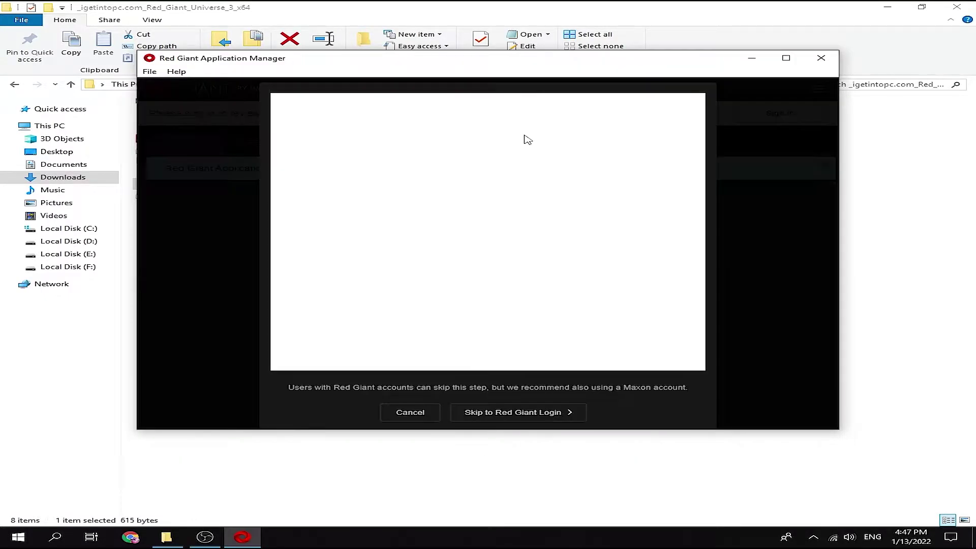
- Skip sign-in, then paste and submit the serial number under Enter Serial Number
{"action": "left_click", "coordinate": [529, 417]}
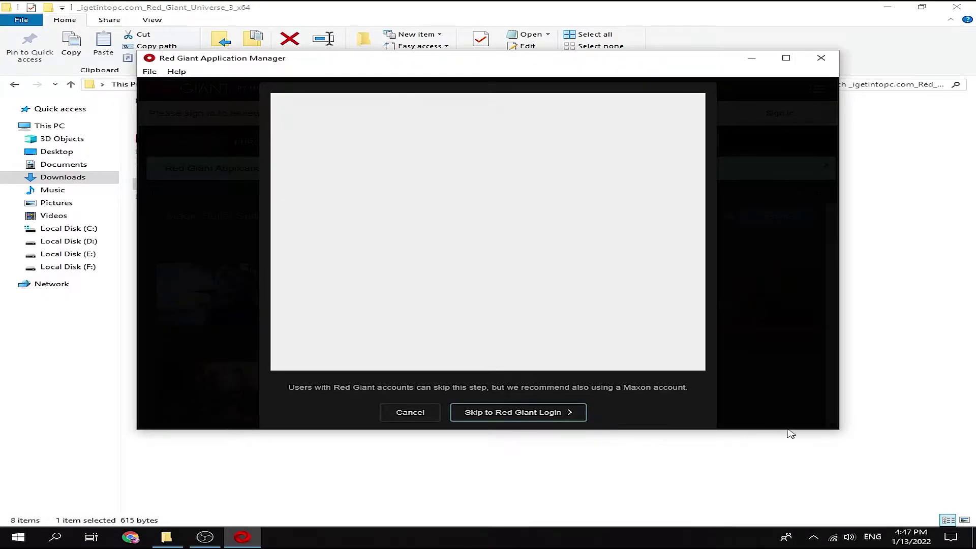
{"action": "left_click", "coordinate": [496, 385]}
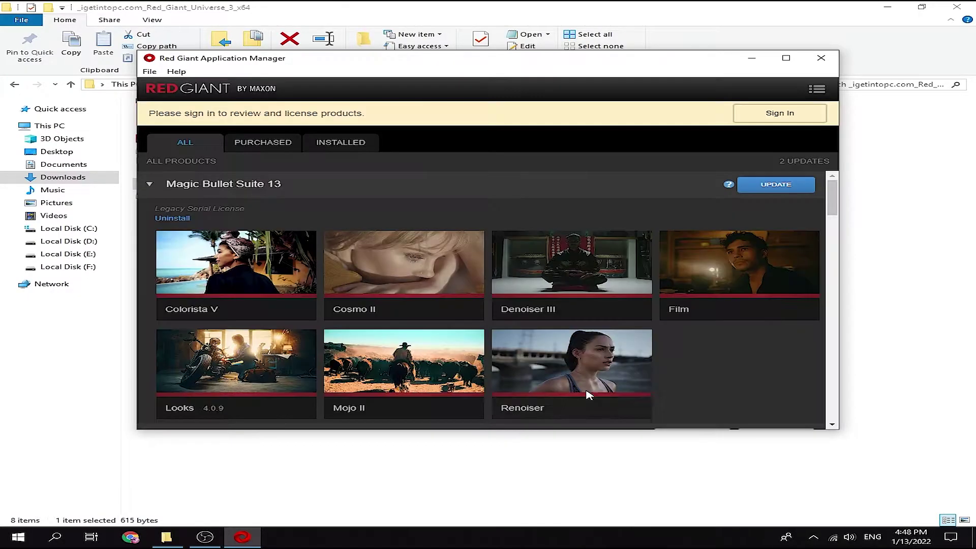
{"action": "left_click", "coordinate": [816, 90]}
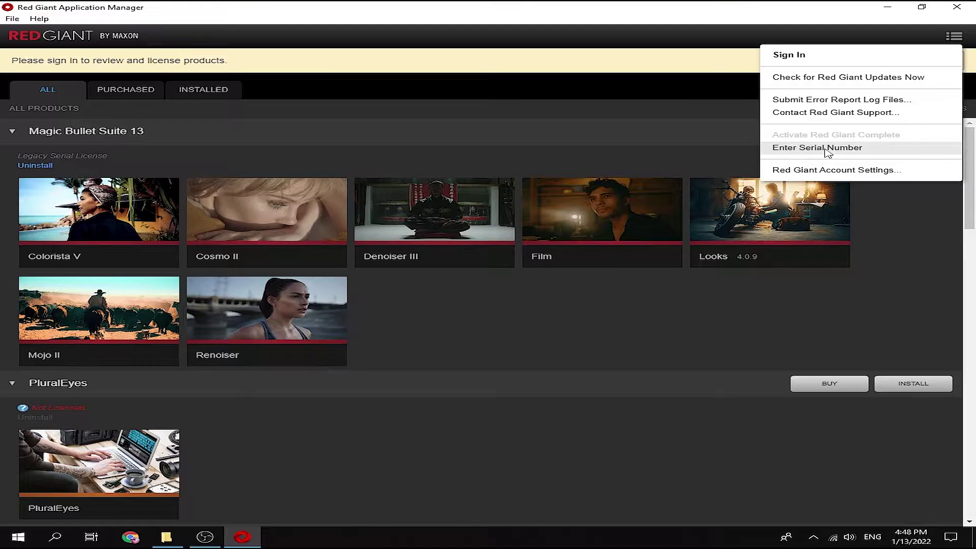
{"action": "left_click", "coordinate": [827, 149]}
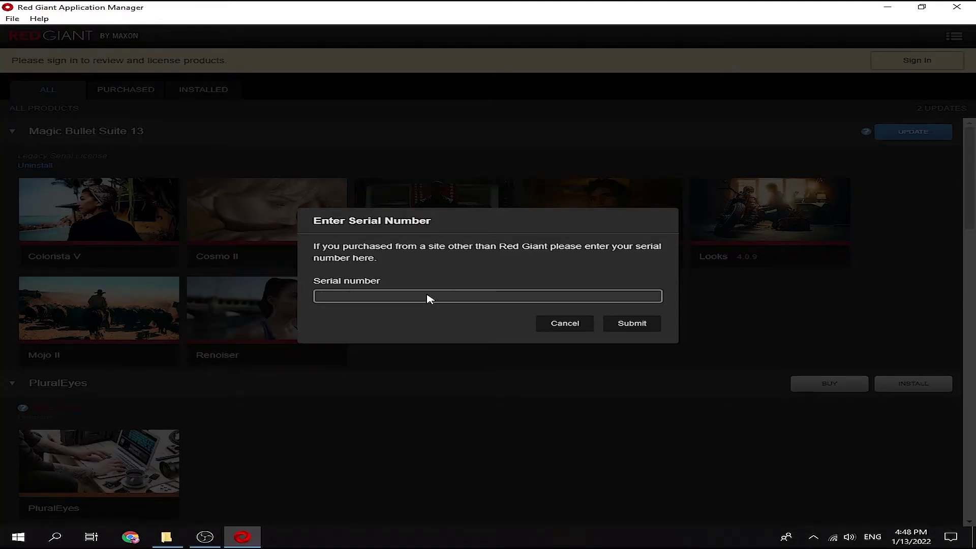
{"action": "key", "text": "ctrl+v"}
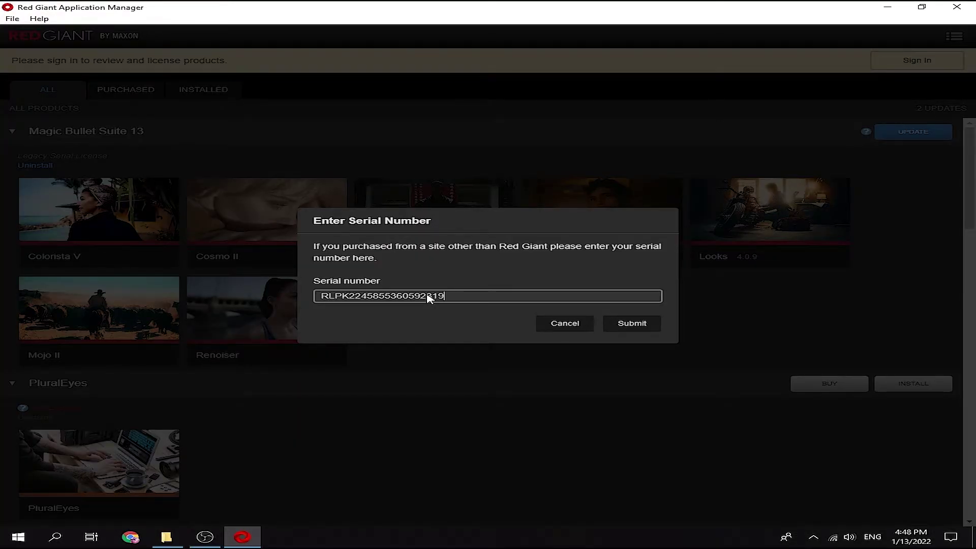
{"action": "left_click", "coordinate": [654, 328]}
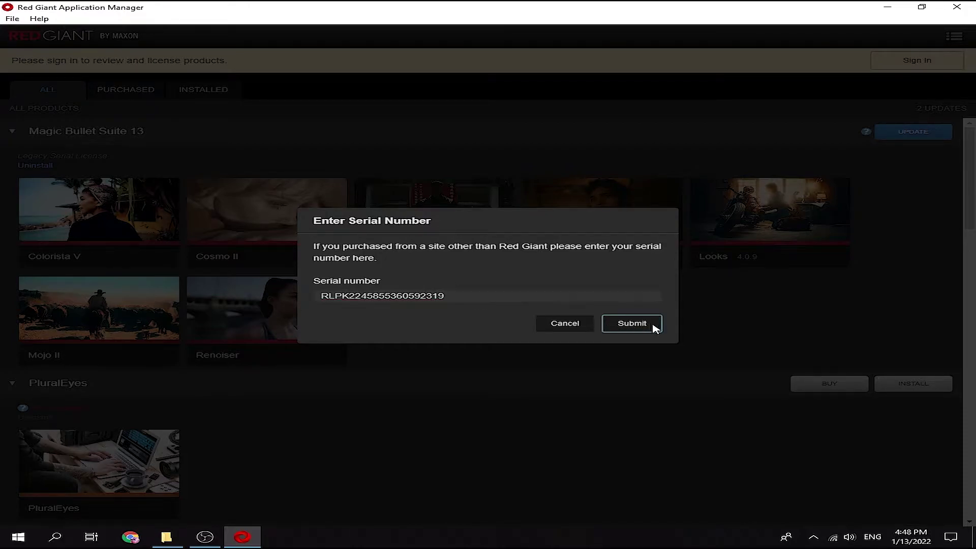
{"action": "left_click", "coordinate": [635, 324]}
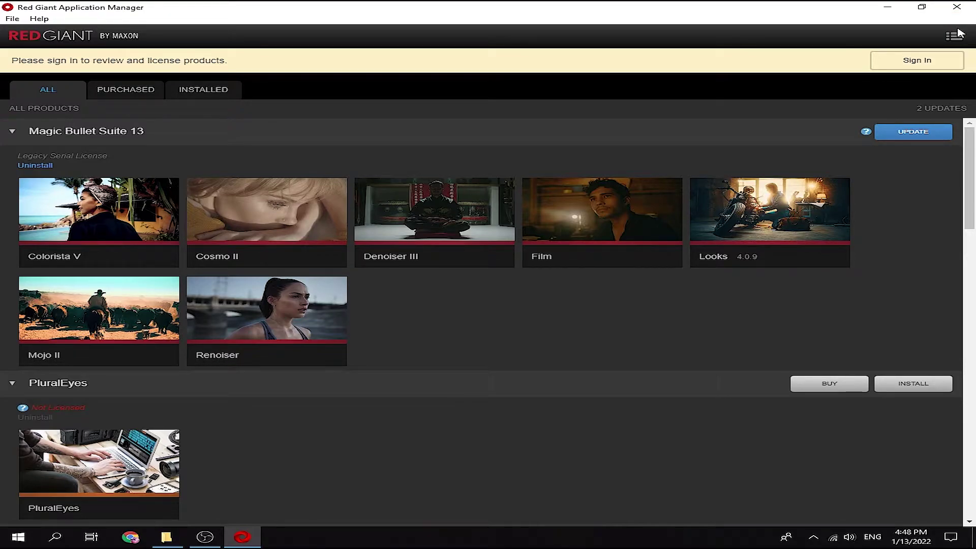
- Close the Application Manager and clear the file selection in the installer folder
{"action": "left_click", "coordinate": [956, 7]}
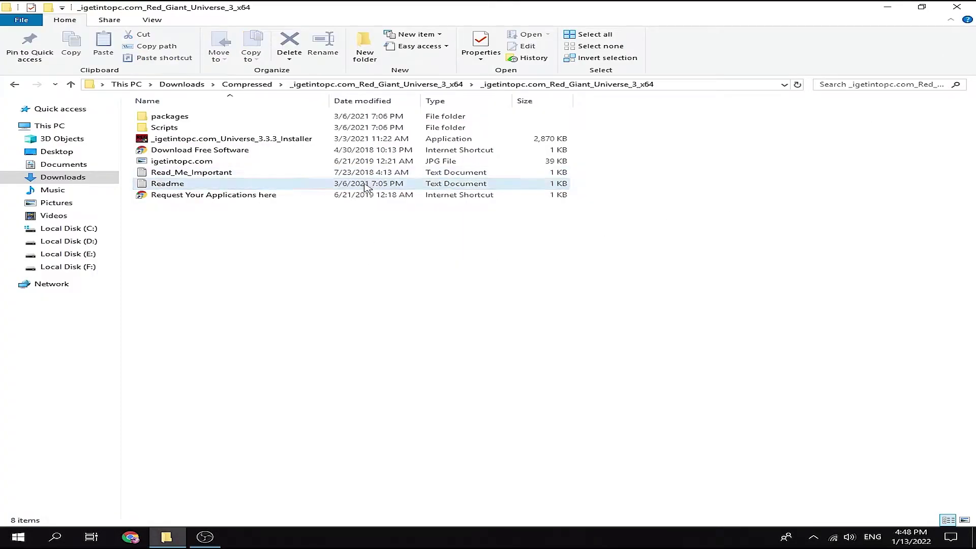
{"action": "left_click", "coordinate": [362, 195]}
{"action": "key", "text": "Up"}
{"action": "left_click_drag", "start_coordinate": [509, 277], "coordinate": [331, 107]}
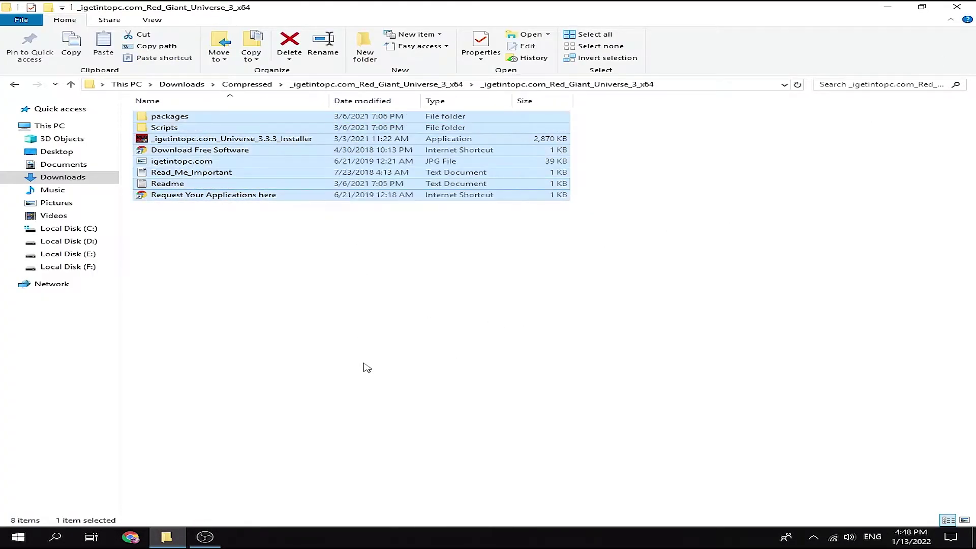
{"action": "left_click", "coordinate": [367, 376]}
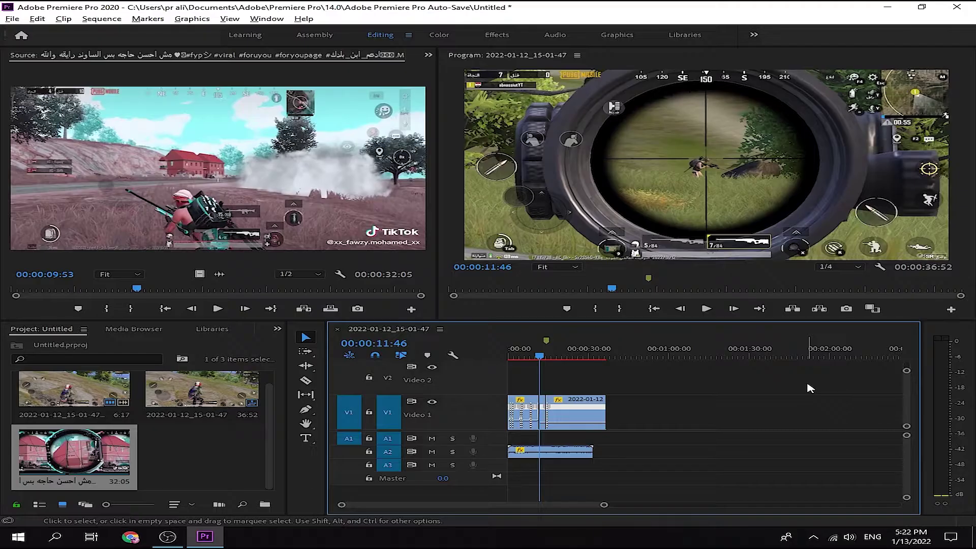
- Zoom into the timeline, park the playhead at 00:00:11:45, and select the short scope clip
{"action": "scroll", "coordinate": [810, 388], "scroll_direction": "down", "scroll_amount": 2}
{"action": "scroll", "coordinate": [804, 399], "scroll_direction": "up", "scroll_amount": 2}
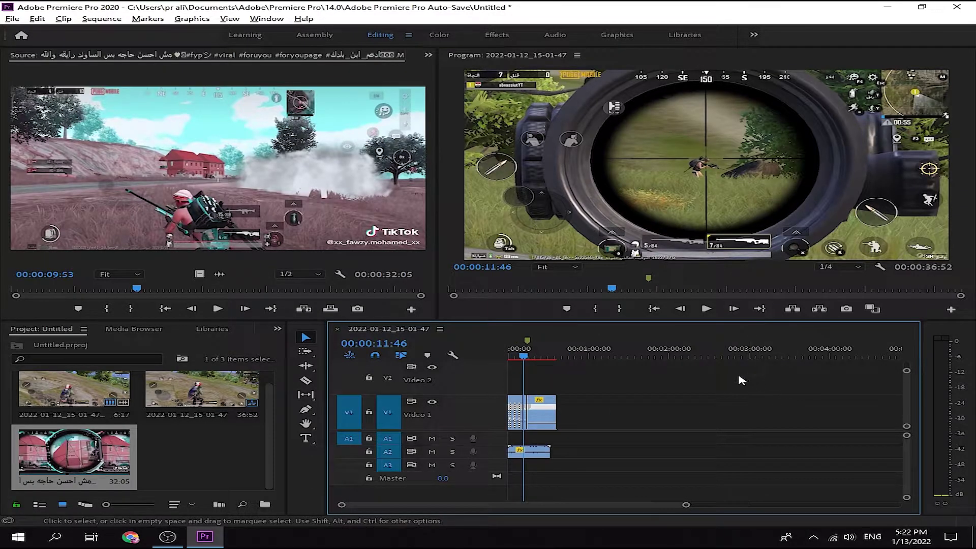
{"action": "scroll", "coordinate": [777, 405], "scroll_direction": "up", "scroll_amount": 4}
{"action": "scroll", "coordinate": [777, 404], "scroll_direction": "up", "scroll_amount": 5}
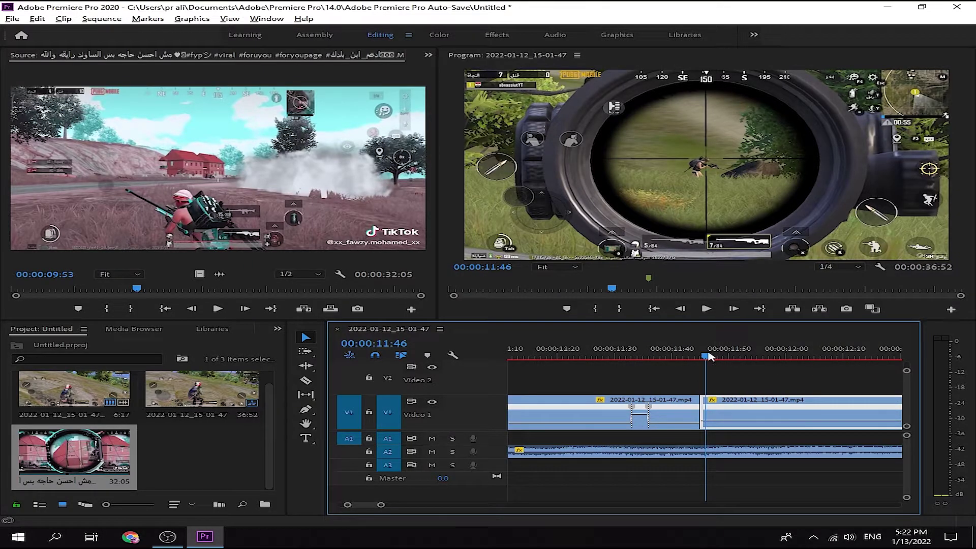
{"action": "scroll", "coordinate": [710, 357], "scroll_direction": "up", "scroll_amount": 2}
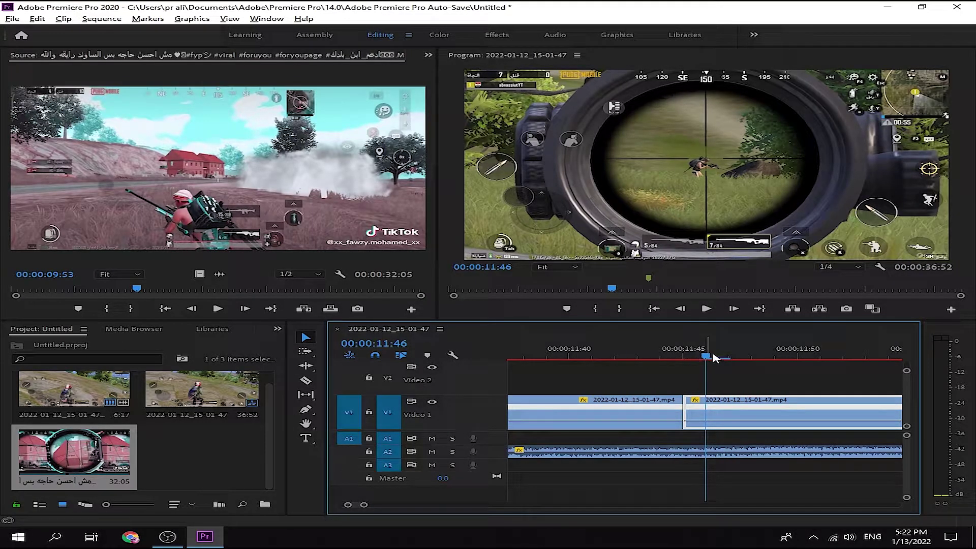
{"action": "left_click_drag", "start_coordinate": [713, 357], "coordinate": [698, 360]}
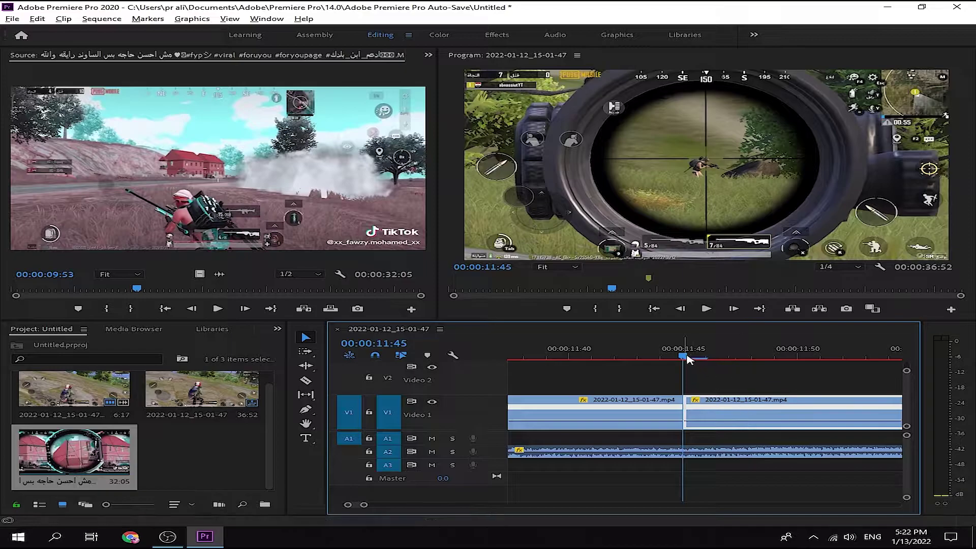
{"action": "scroll", "coordinate": [709, 403], "scroll_direction": "down", "scroll_amount": 1}
{"action": "scroll", "coordinate": [709, 403], "scroll_direction": "down", "scroll_amount": 3}
{"action": "scroll", "coordinate": [742, 402], "scroll_direction": "down", "scroll_amount": 2}
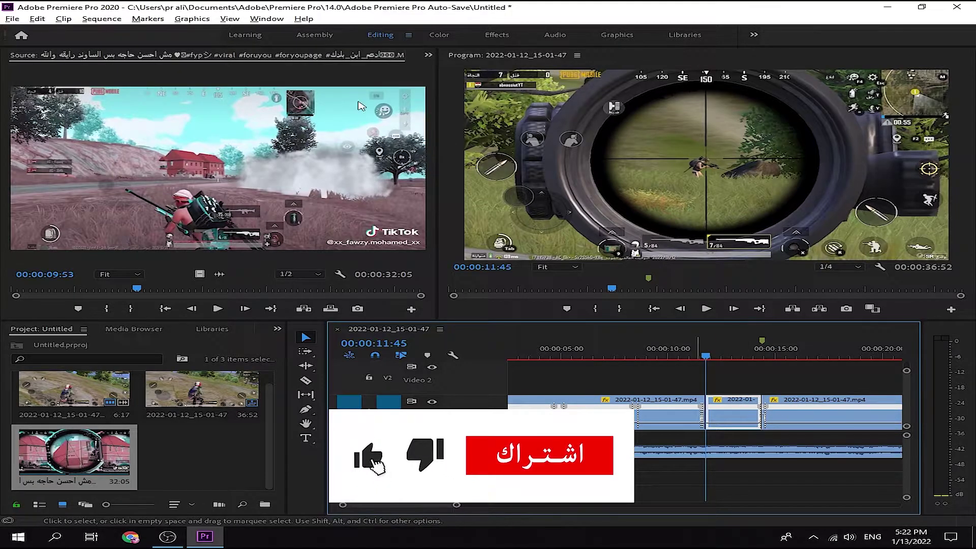
{"action": "left_click", "coordinate": [711, 410]}
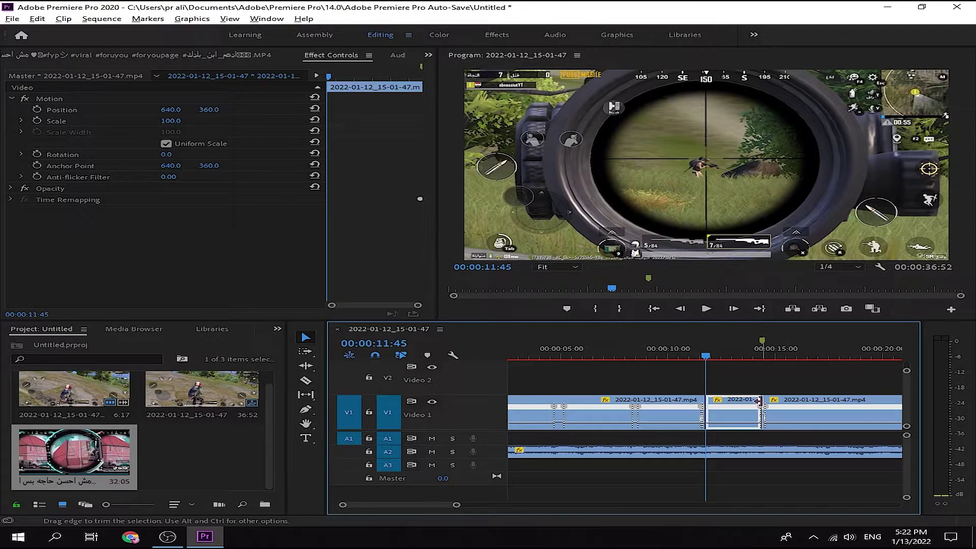
- Duplicate the short scope clip onto Video 2 and add an ellipse Opacity mask
{"action": "key", "text": "minus"}
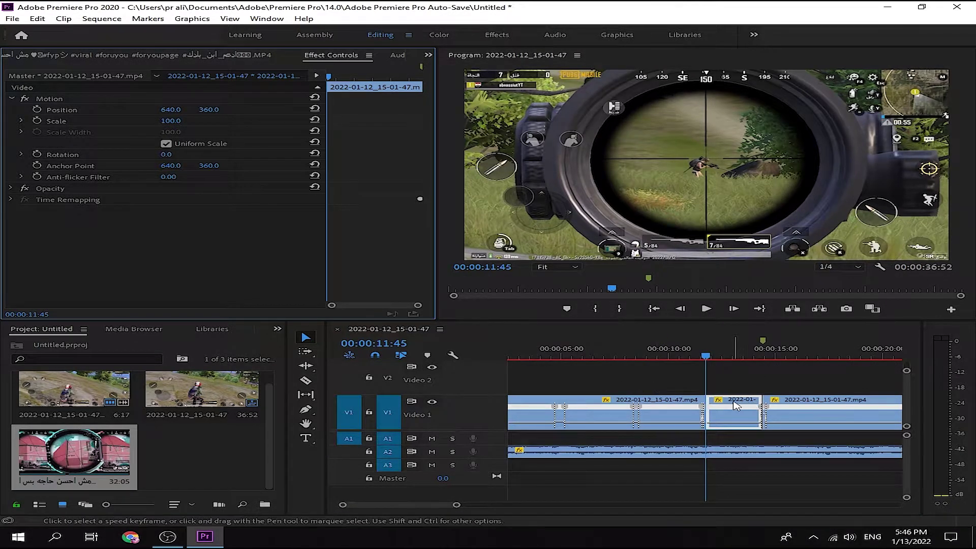
{"action": "left_click_drag", "start_coordinate": [732, 424], "coordinate": [732, 386], "text": "alt"}
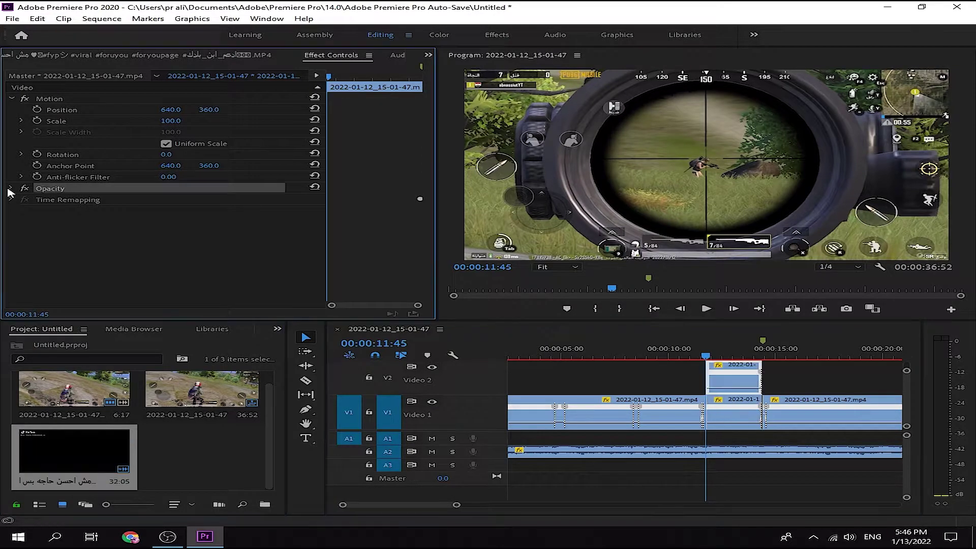
{"action": "left_click", "coordinate": [11, 188]}
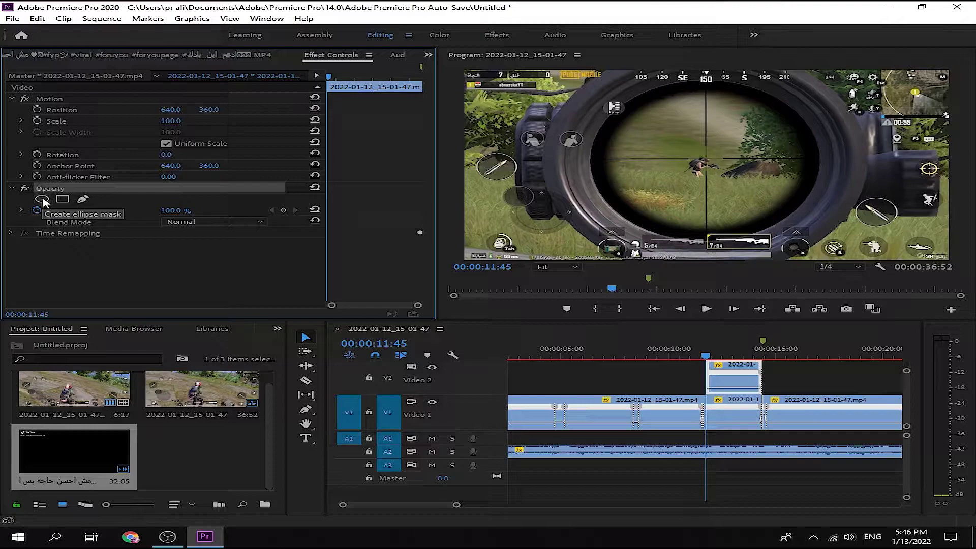
{"action": "left_click", "coordinate": [42, 200]}
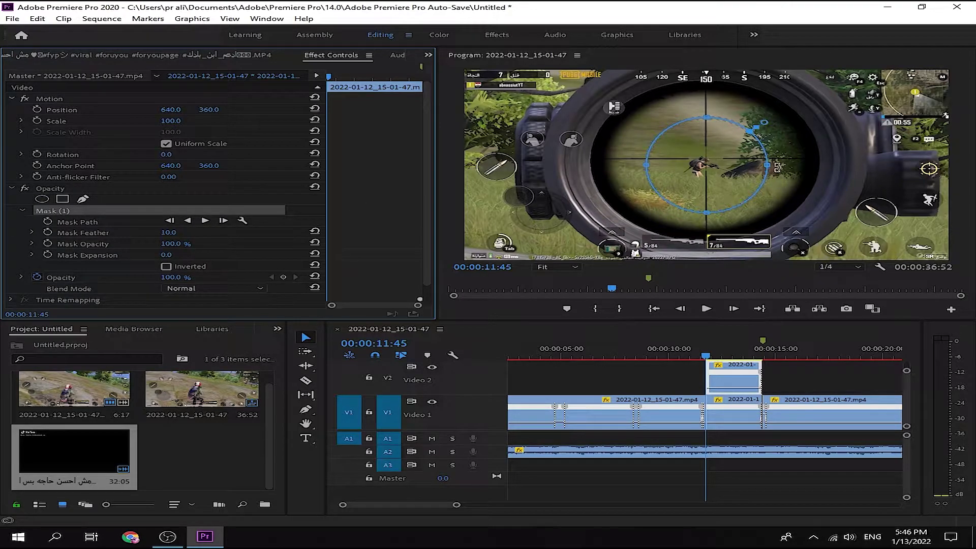
- Stretch the ellipse mask left, right, down and up to enclose the whole scope ring
{"action": "left_click_drag", "start_coordinate": [772, 167], "coordinate": [820, 169]}
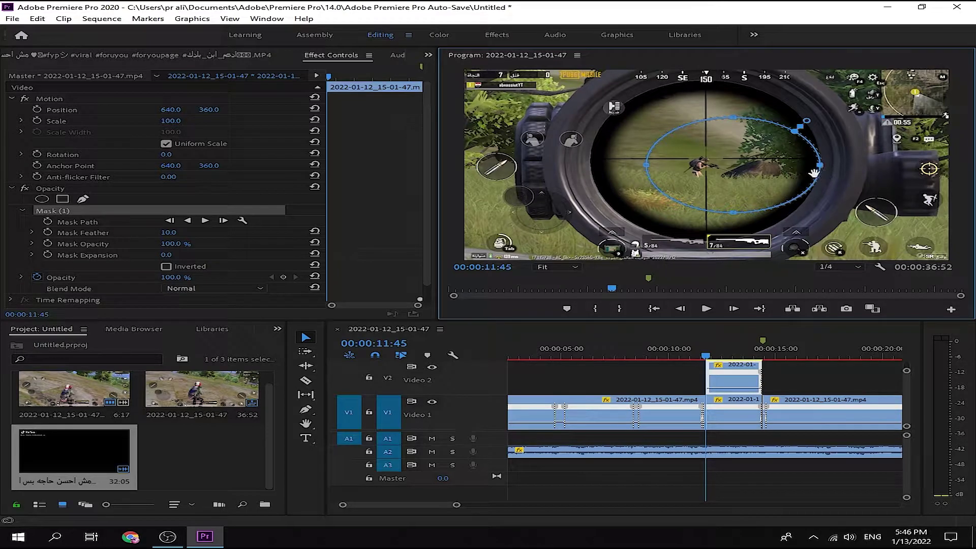
{"action": "left_click_drag", "start_coordinate": [648, 168], "coordinate": [588, 165]}
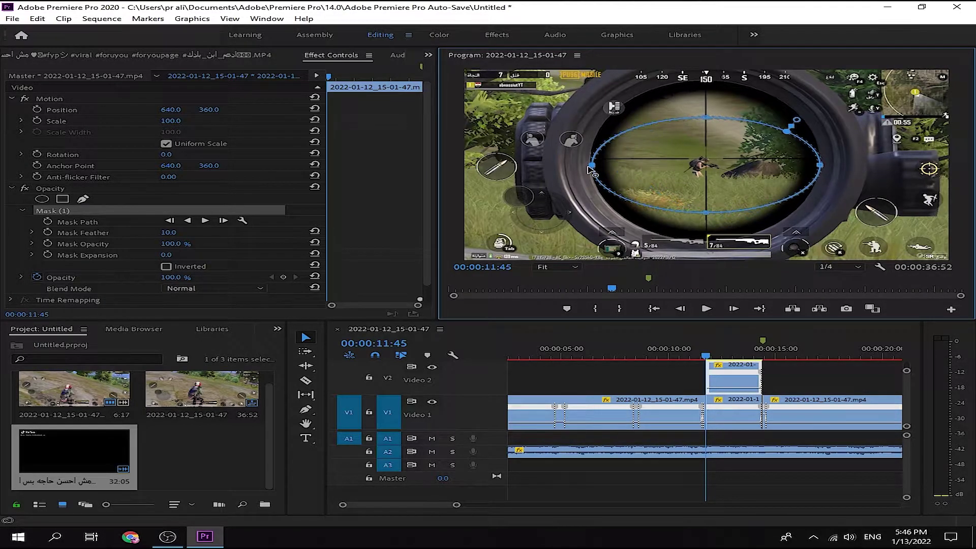
{"action": "left_click_drag", "start_coordinate": [701, 211], "coordinate": [706, 240]}
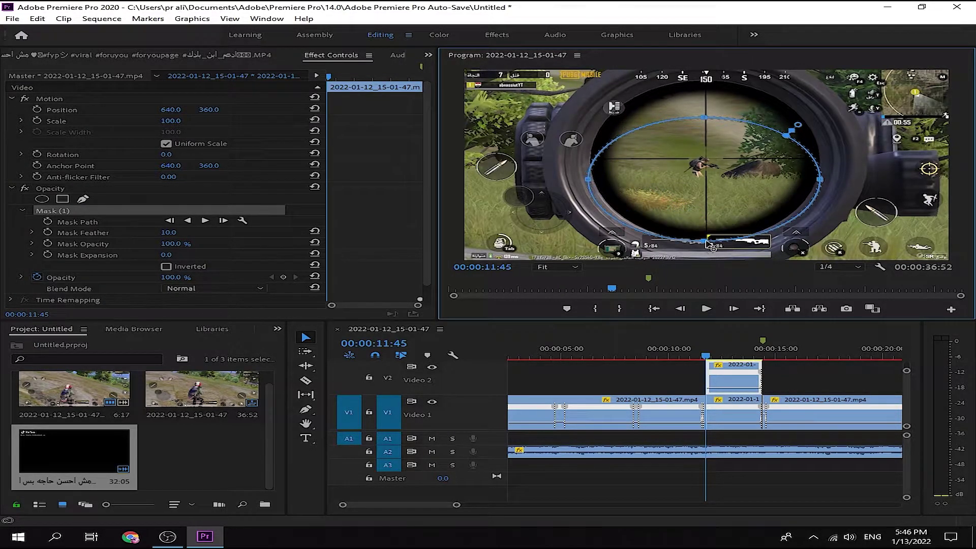
{"action": "left_click_drag", "start_coordinate": [704, 118], "coordinate": [704, 79]}
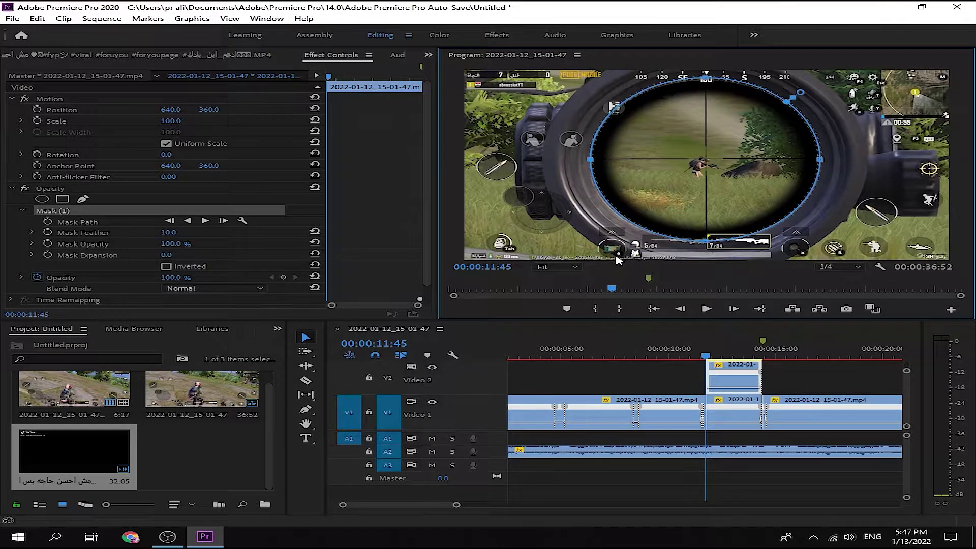
{"action": "scroll", "coordinate": [188, 333], "scroll_direction": "down", "scroll_amount": 2}
{"action": "scroll", "coordinate": [189, 334], "scroll_direction": "down", "scroll_amount": 2}
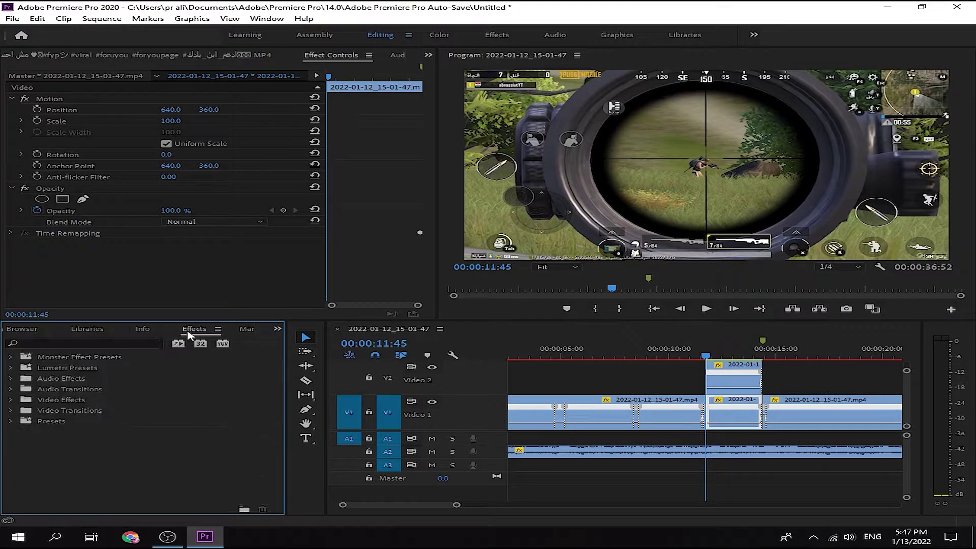
- Search 's_bl', apply S_Blur to the middle V1 clip, and set Blur Amount to 5
{"action": "left_click", "coordinate": [122, 340]}
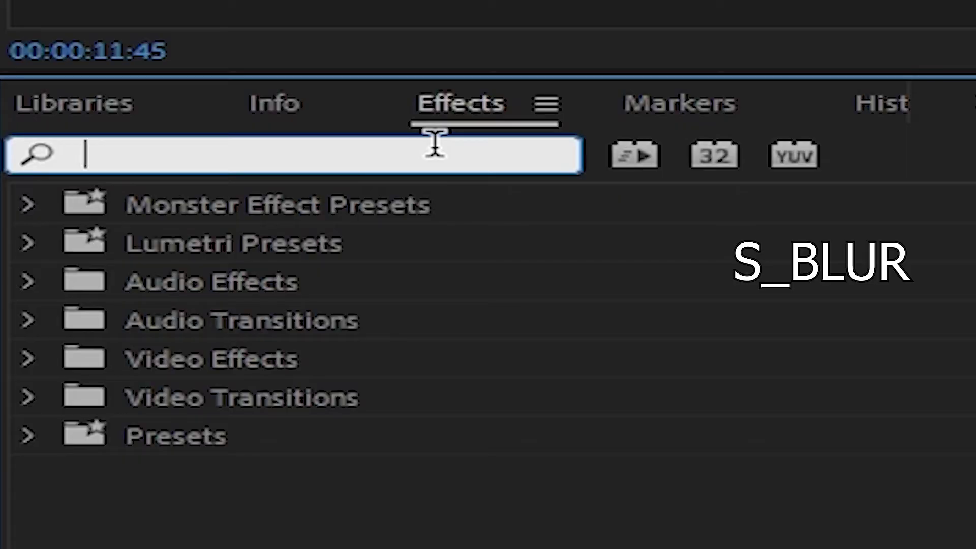
{"action": "type", "text": "s_bl"}
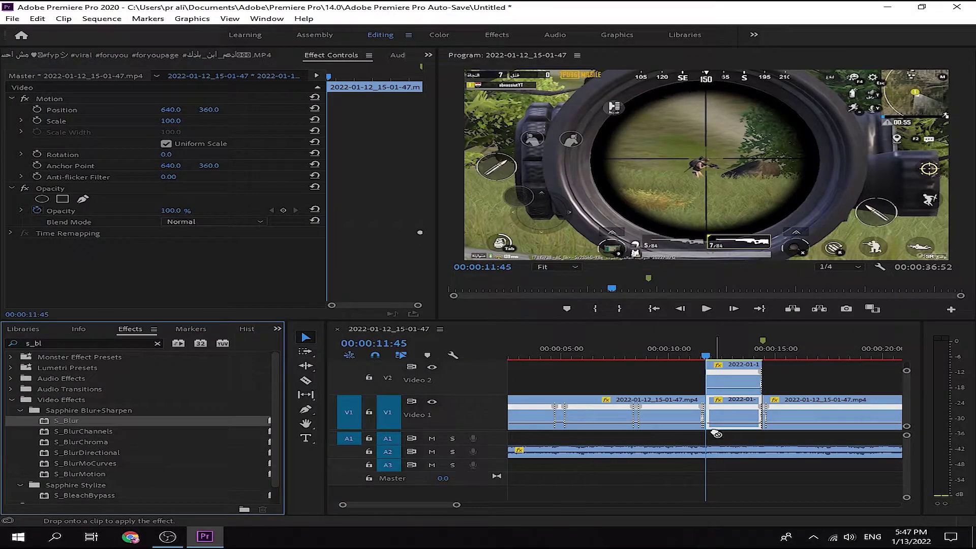
{"action": "left_click_drag", "start_coordinate": [122, 421], "coordinate": [731, 414]}
{"action": "left_click", "coordinate": [171, 257]}
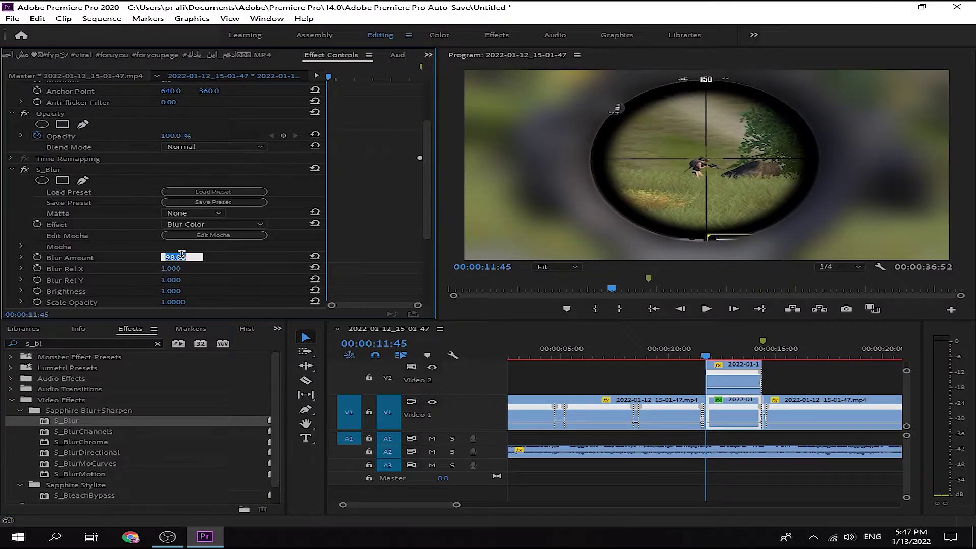
{"action": "type", "text": "10"}
{"action": "key", "text": "Return"}
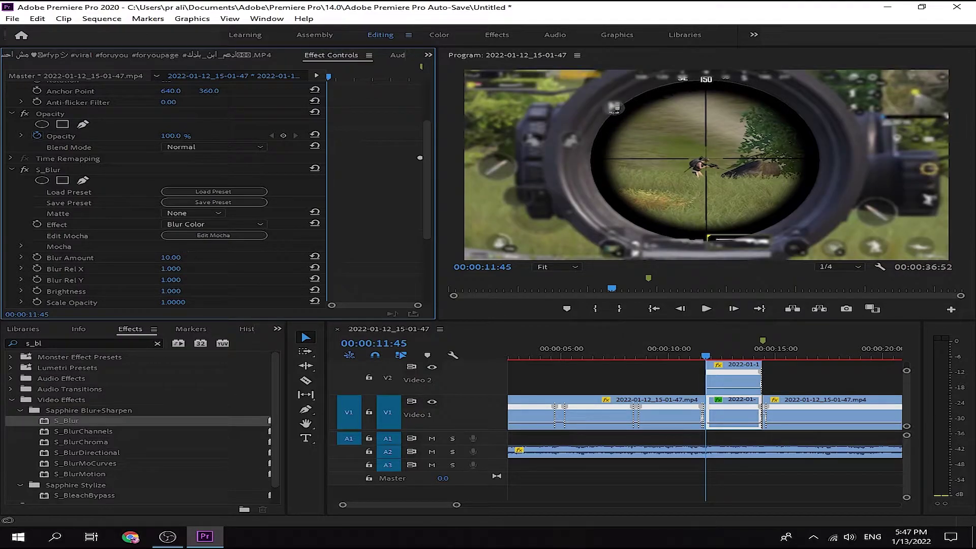
{"action": "left_click", "coordinate": [170, 257]}
{"action": "type", "text": "5"}
{"action": "key", "text": "Return"}
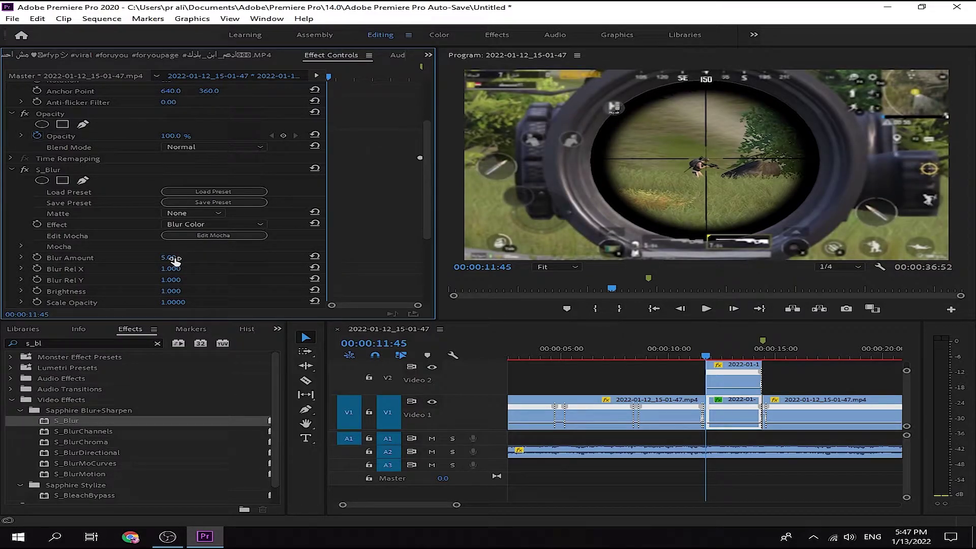
{"action": "left_click", "coordinate": [733, 381]}
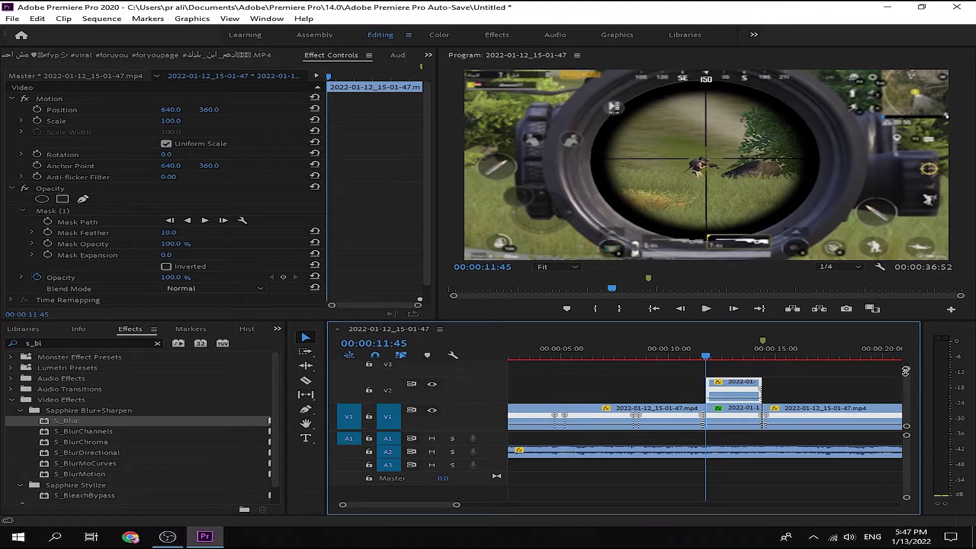
- Nest the masked V2 scope clip as Nested Sequence 01
{"action": "left_click_drag", "start_coordinate": [904, 372], "coordinate": [906, 365]}
{"action": "right_click", "coordinate": [738, 405]}
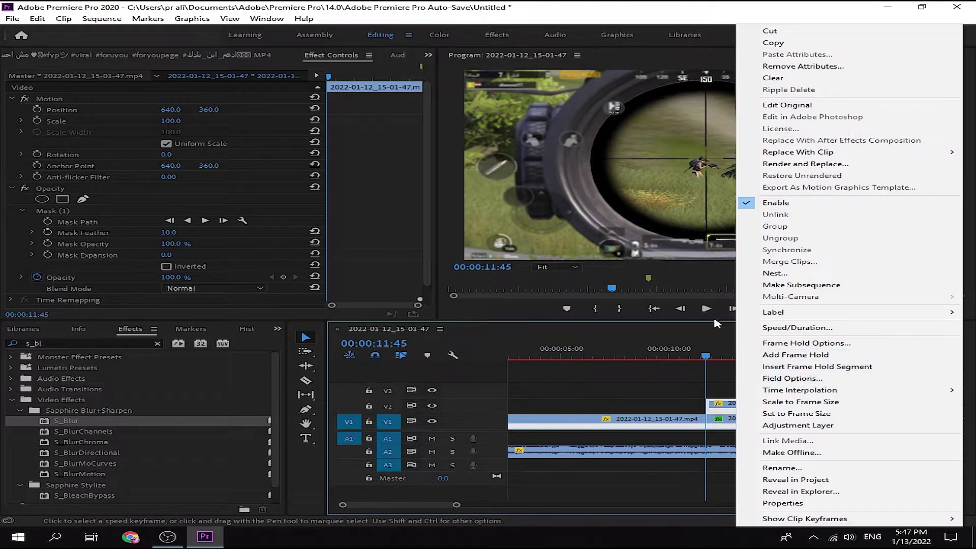
{"action": "left_click", "coordinate": [792, 274]}
{"action": "key", "text": "Return"}
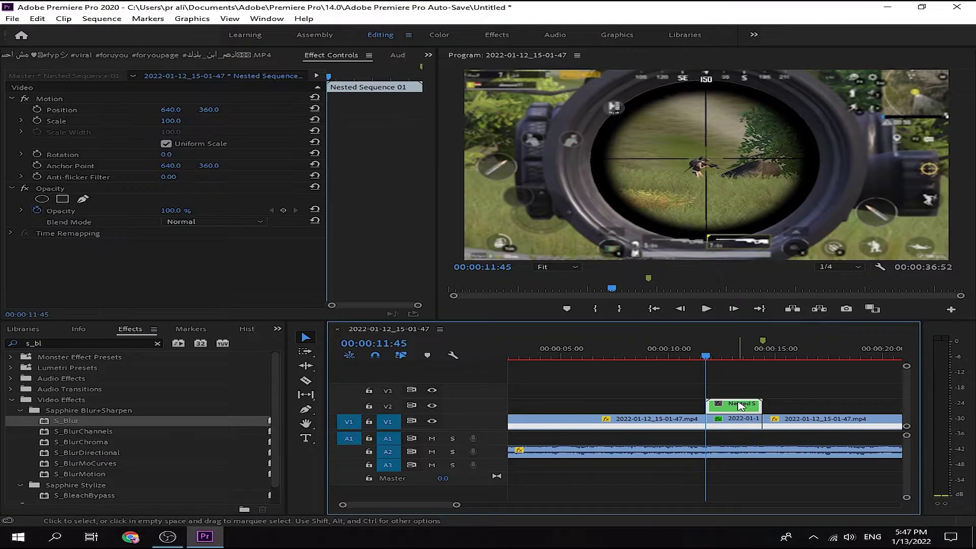
- Alt-drag copies of the nested clip onto Video 3 and Video 4
{"action": "left_click_drag", "start_coordinate": [739, 405], "coordinate": [745, 390]}
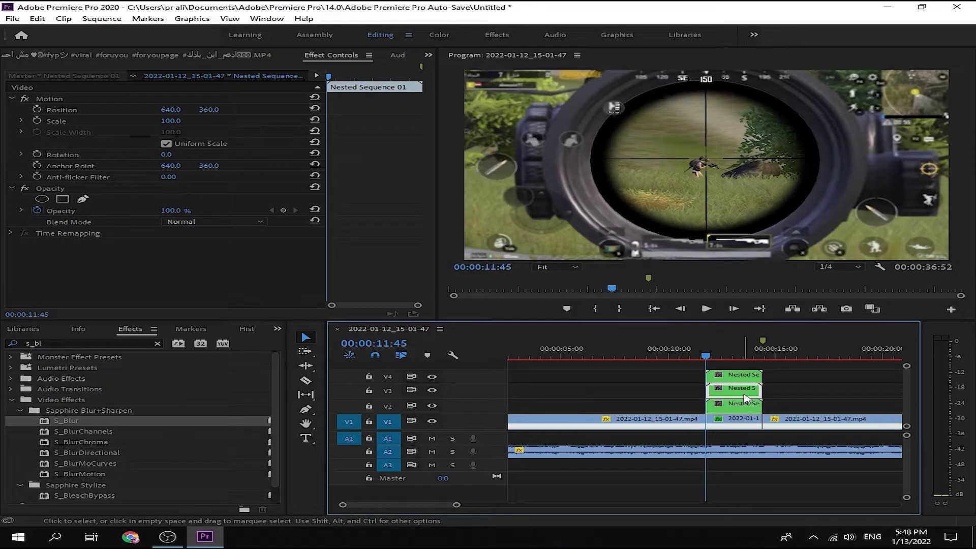
{"action": "key", "text": "equal"}
{"action": "left_click_drag", "start_coordinate": [852, 381], "coordinate": [745, 404]}
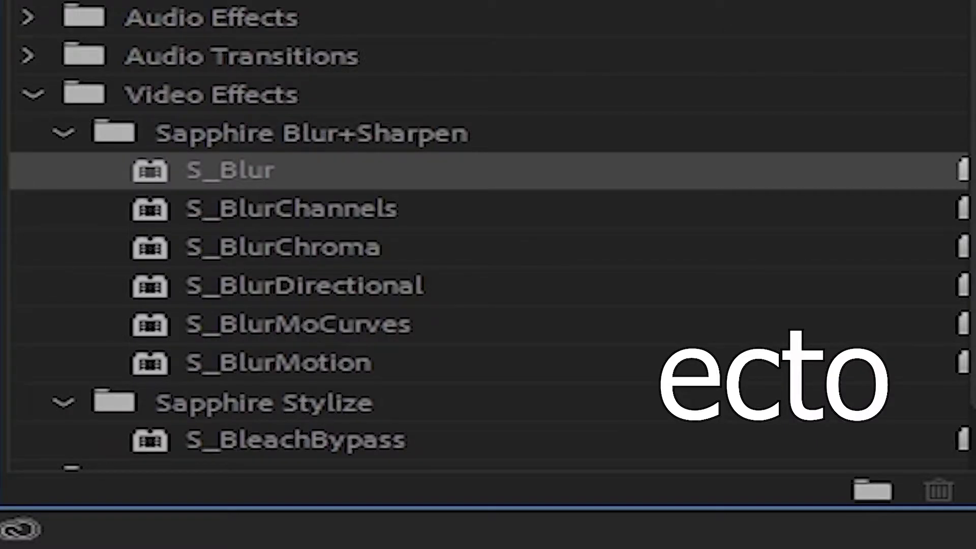
- Apply uni.Ecto from the effect search results to the Nested Sequence 01 clip on V2
{"action": "scroll", "coordinate": [488, 228], "scroll_direction": "down", "scroll_amount": 7}
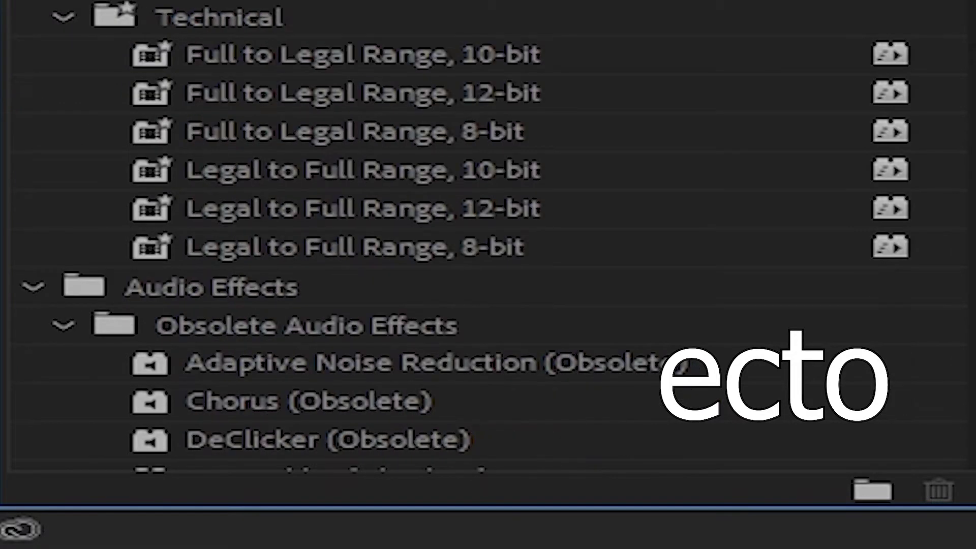
{"action": "scroll", "coordinate": [488, 228], "scroll_direction": "down", "scroll_amount": 3}
{"action": "scroll", "coordinate": [218, 261], "scroll_direction": "down", "scroll_amount": 4}
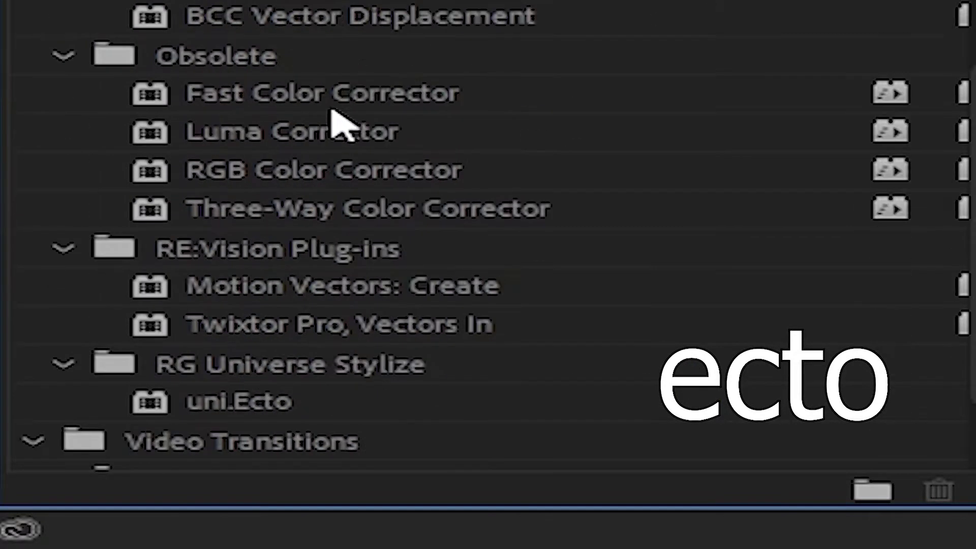
{"action": "scroll", "coordinate": [338, 124], "scroll_direction": "down", "scroll_amount": 2}
{"action": "left_click", "coordinate": [230, 304]}
{"action": "left_click_drag", "start_coordinate": [230, 304], "coordinate": [724, 403]}
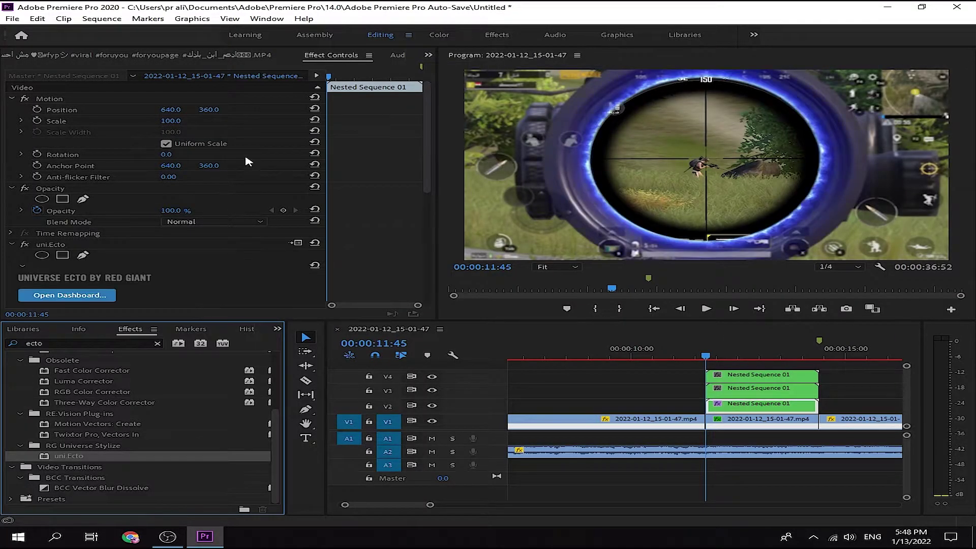
- Keyframe the glowing copy to Position X 242 and Scale 75 at 00:00:13:00
{"action": "left_click", "coordinate": [37, 110]}
{"action": "left_click", "coordinate": [359, 75]}
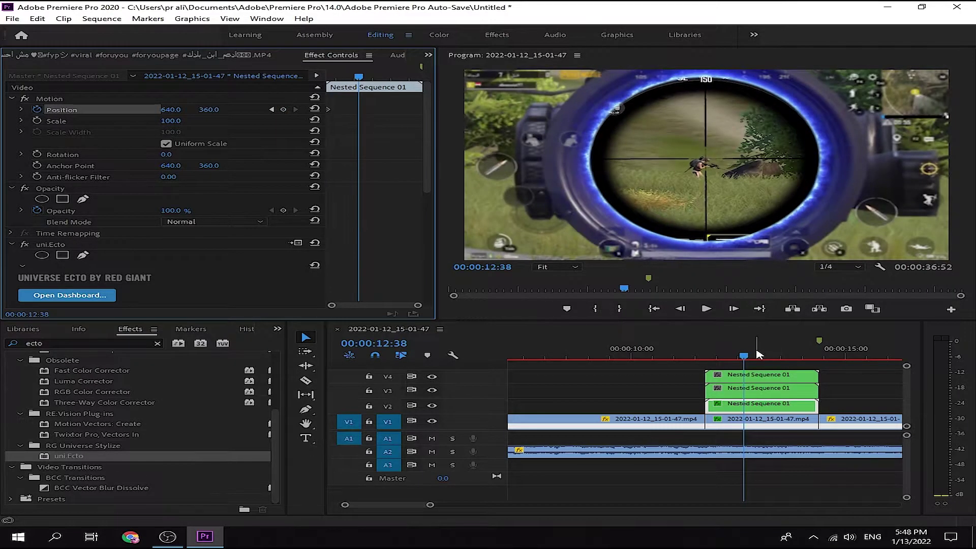
{"action": "left_click_drag", "start_coordinate": [745, 356], "coordinate": [759, 356]}
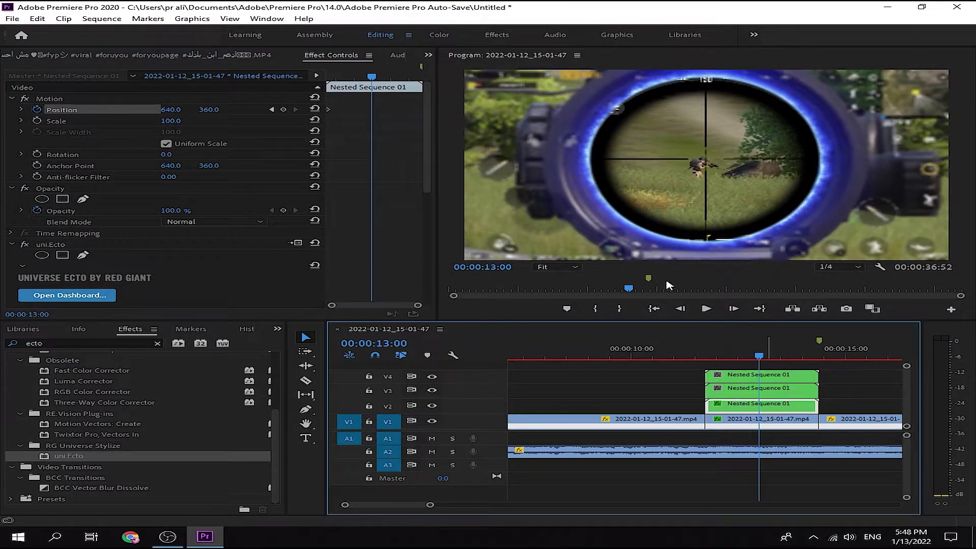
{"action": "left_click", "coordinate": [200, 112]}
{"action": "left_click_drag", "start_coordinate": [172, 110], "coordinate": [11, 110]}
{"action": "left_click", "coordinate": [36, 121]}
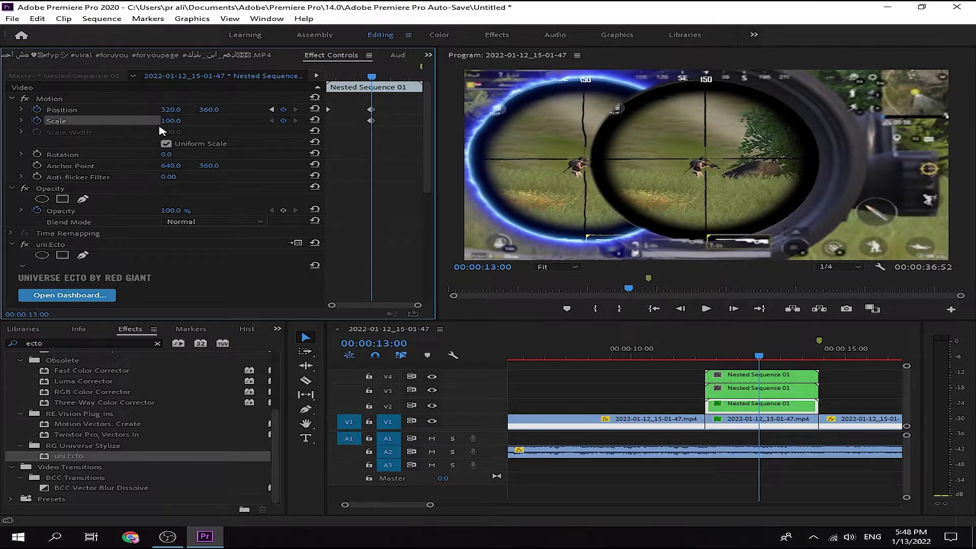
{"action": "left_click_drag", "start_coordinate": [171, 121], "coordinate": [182, 118]}
{"action": "left_click", "coordinate": [182, 117]}
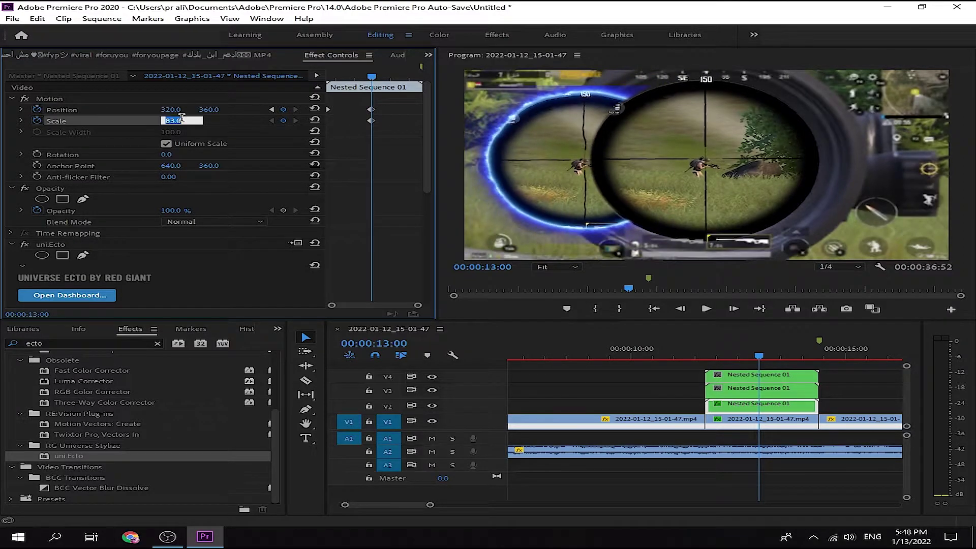
{"action": "key", "text": "Return"}
{"action": "left_click_drag", "start_coordinate": [170, 110], "coordinate": [248, 122]}
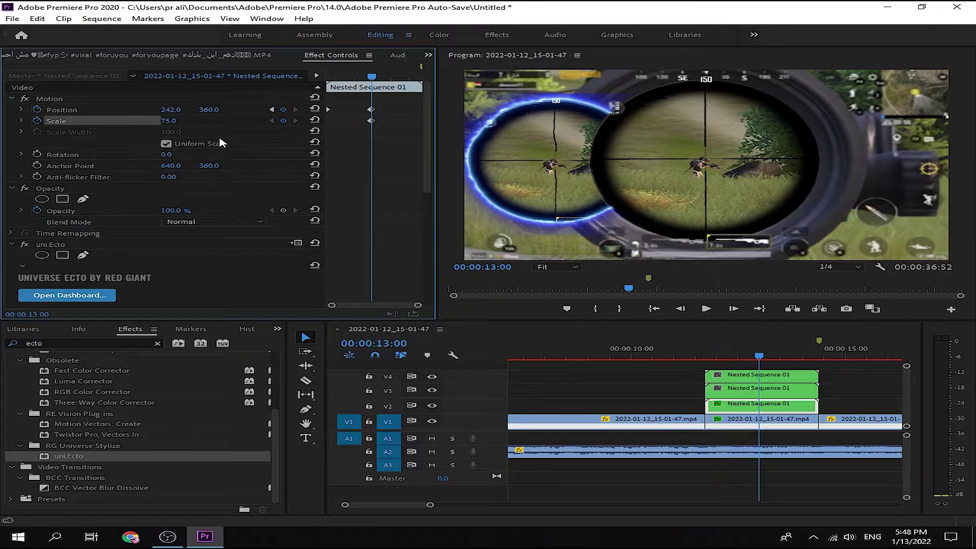
- Reset Scale to 100 at the start keyframe of the move
{"action": "left_click", "coordinate": [353, 95]}
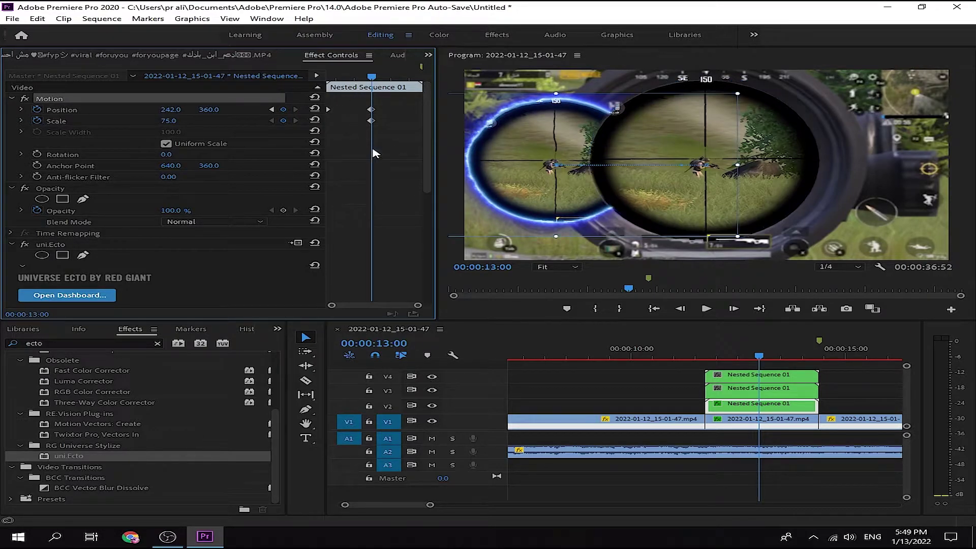
{"action": "mouse_move", "coordinate": [372, 75]}
{"action": "left_mouse_down"}
{"action": "mouse_move", "coordinate": [328, 75]}
{"action": "mouse_move", "coordinate": [420, 76]}
{"action": "left_mouse_up"}
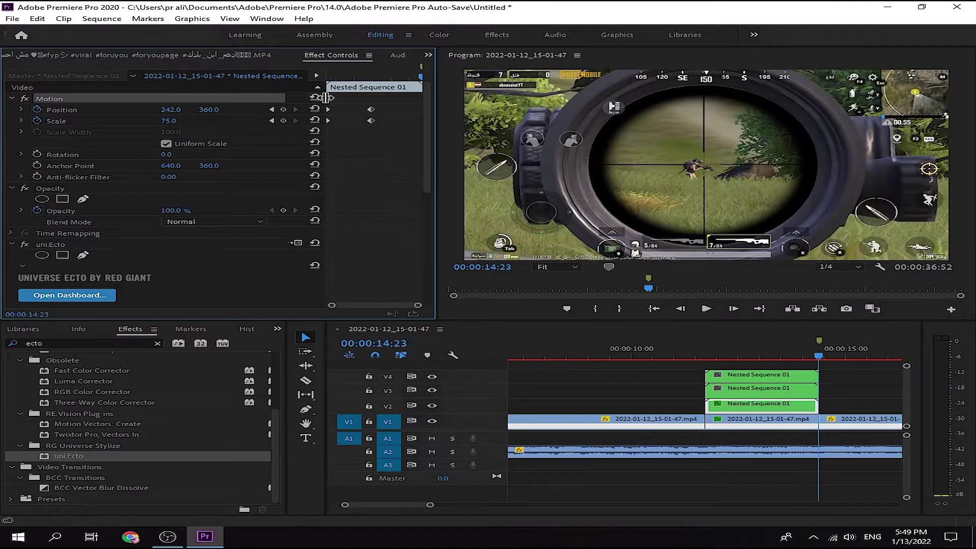
{"action": "left_click", "coordinate": [315, 120]}
- Scrub back to 12:02 to check the motion, then give the keyframes Bezier easing
{"action": "left_click", "coordinate": [748, 390]}
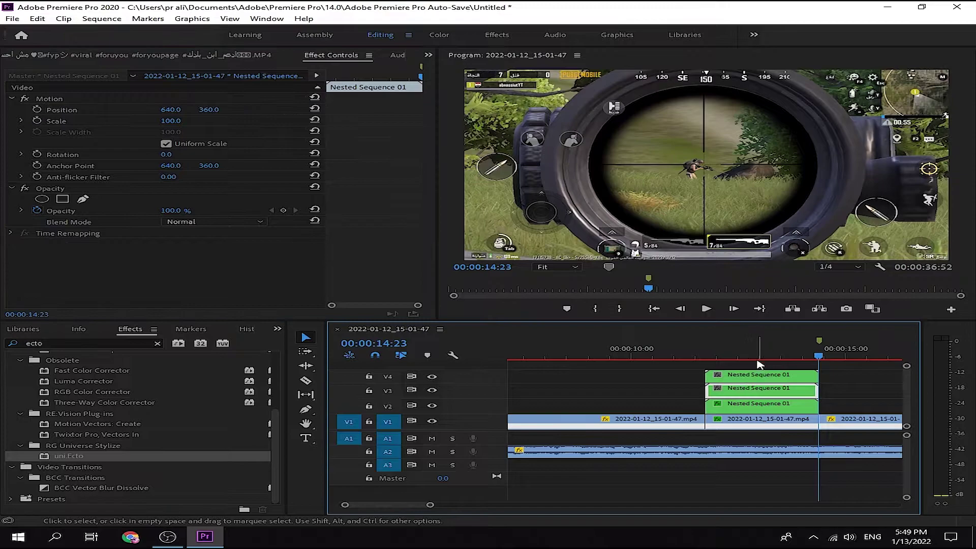
{"action": "left_click", "coordinate": [760, 357]}
{"action": "left_click_drag", "start_coordinate": [761, 357], "coordinate": [718, 357]}
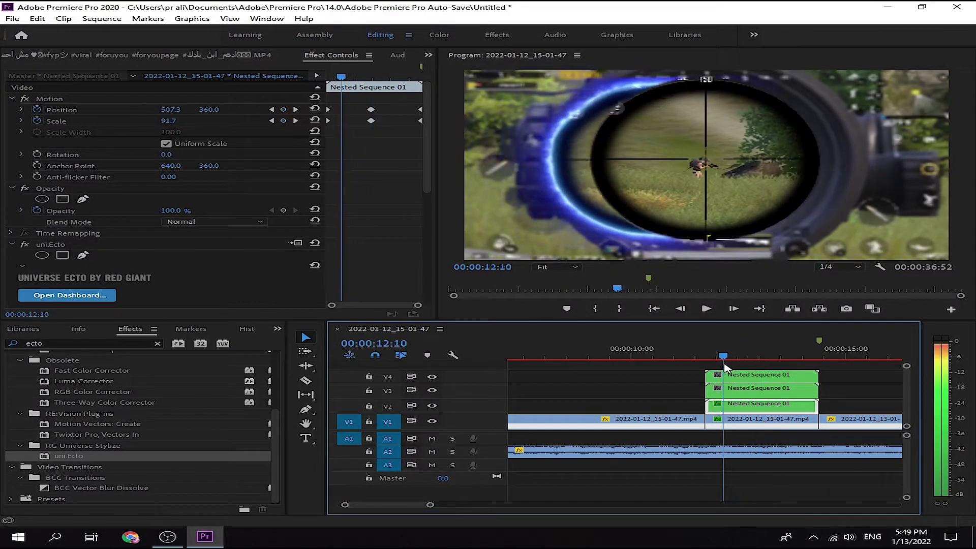
{"action": "left_click", "coordinate": [302, 146]}
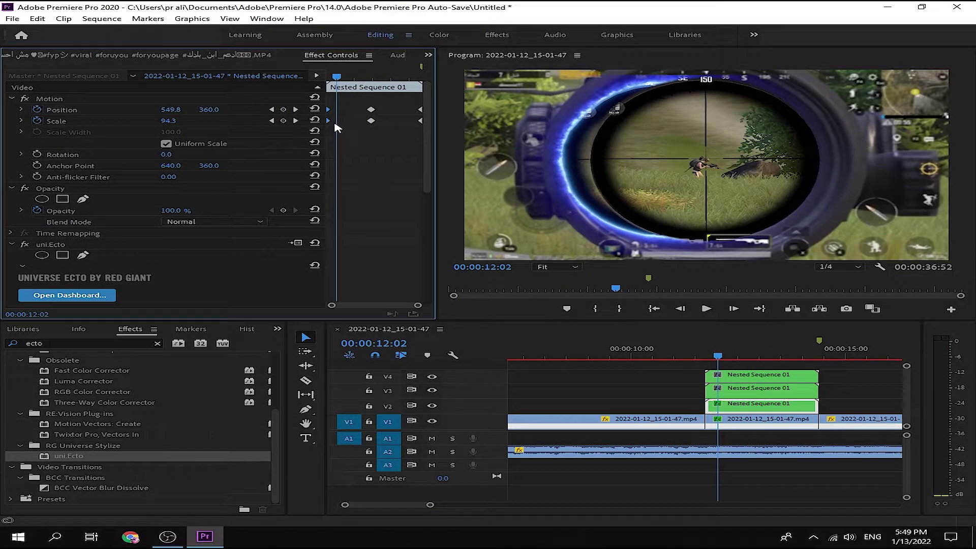
{"action": "right_click", "coordinate": [328, 122]}
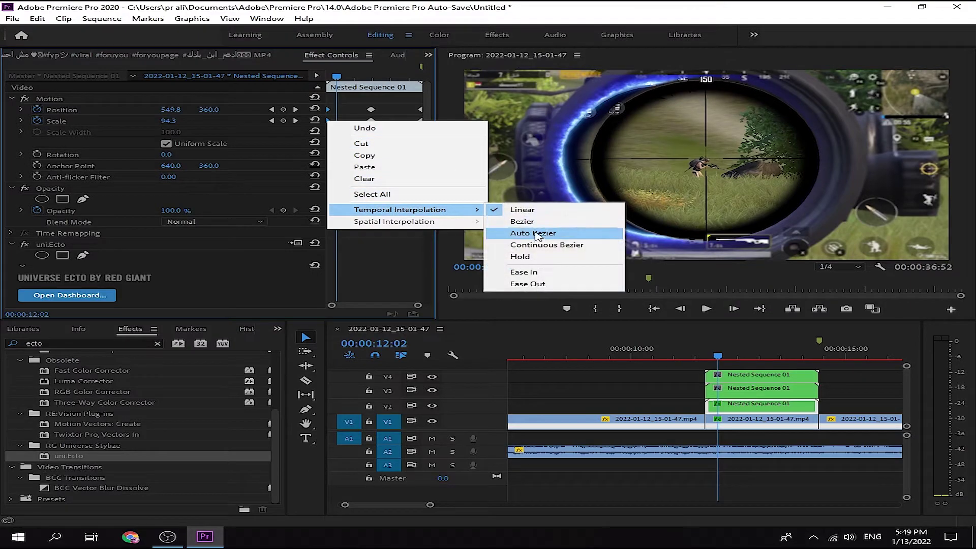
{"action": "left_click", "coordinate": [533, 232]}
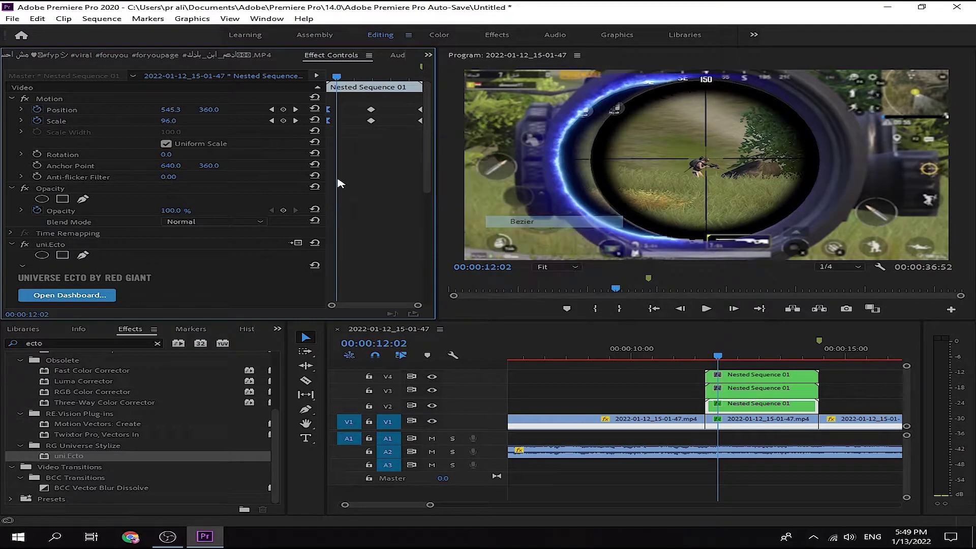
{"action": "right_click", "coordinate": [372, 116]}
{"action": "mouse_move", "coordinate": [403, 196]}
{"action": "left_click", "coordinate": [567, 213]}
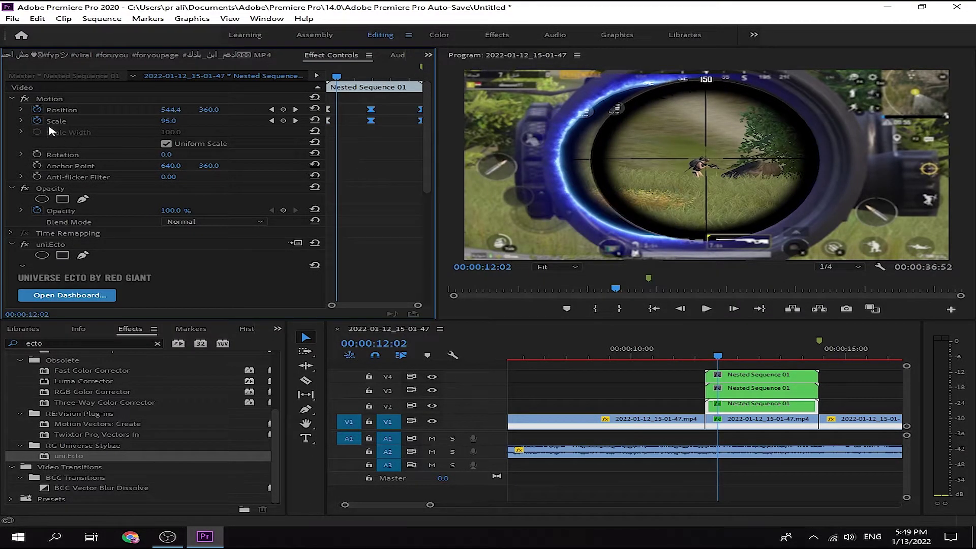
- Ease the slide into the final Position keyframe with its velocity handle
{"action": "left_click", "coordinate": [22, 108]}
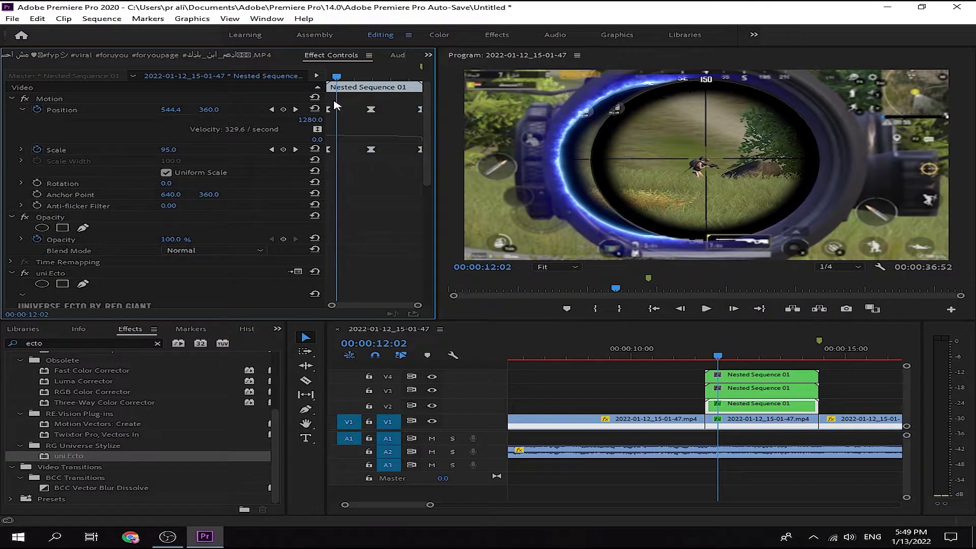
{"action": "mouse_move", "coordinate": [335, 112]}
{"action": "left_mouse_down"}
{"action": "mouse_move", "coordinate": [433, 141]}
{"action": "mouse_move", "coordinate": [398, 141]}
{"action": "left_mouse_up"}
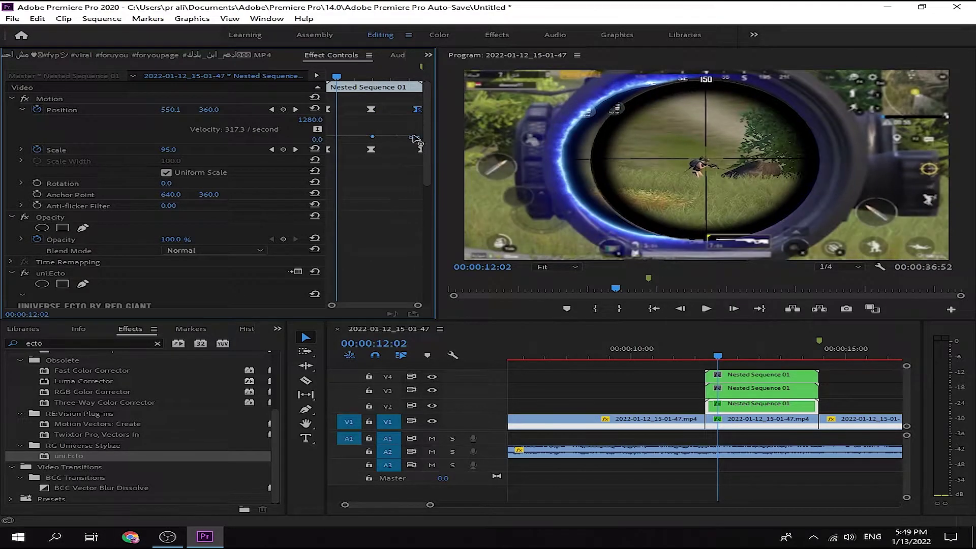
{"action": "mouse_move", "coordinate": [412, 141]}
{"action": "left_mouse_down"}
{"action": "mouse_move", "coordinate": [382, 141]}
{"action": "mouse_move", "coordinate": [404, 142]}
{"action": "mouse_move", "coordinate": [389, 136]}
{"action": "left_mouse_up"}
{"action": "left_click", "coordinate": [21, 110]}
- Ease both Scale keyframes on the velocity graph and nudge the last one slightly later
{"action": "left_click", "coordinate": [21, 120]}
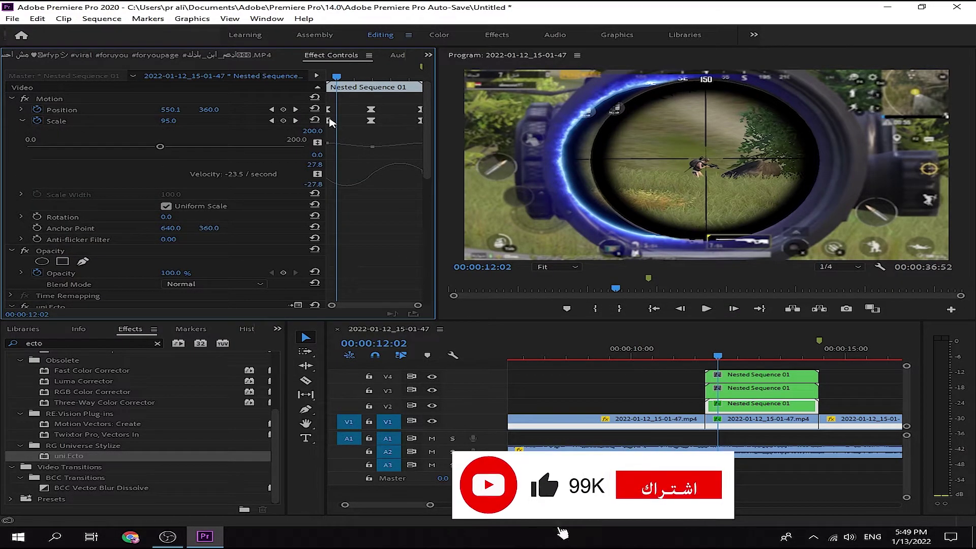
{"action": "left_click", "coordinate": [329, 121]}
{"action": "mouse_move", "coordinate": [346, 179]}
{"action": "left_mouse_down"}
{"action": "mouse_move", "coordinate": [356, 184]}
{"action": "mouse_move", "coordinate": [336, 179]}
{"action": "mouse_move", "coordinate": [377, 179]}
{"action": "left_mouse_up"}
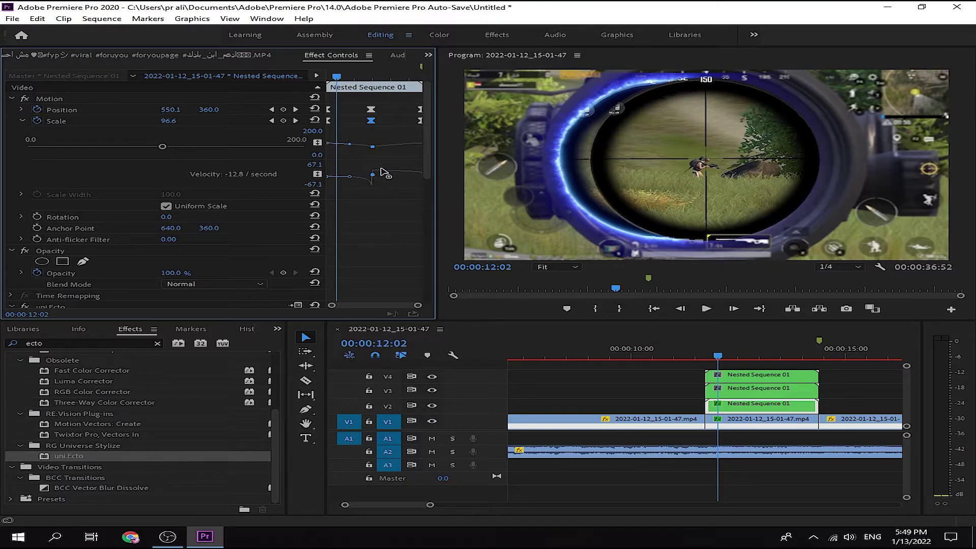
{"action": "left_click", "coordinate": [420, 121]}
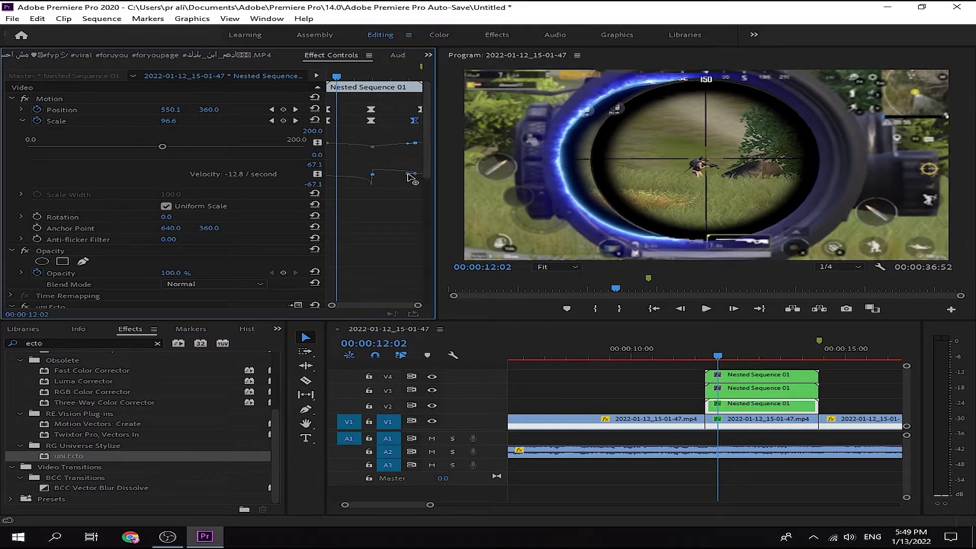
{"action": "left_click_drag", "start_coordinate": [407, 174], "coordinate": [394, 174]}
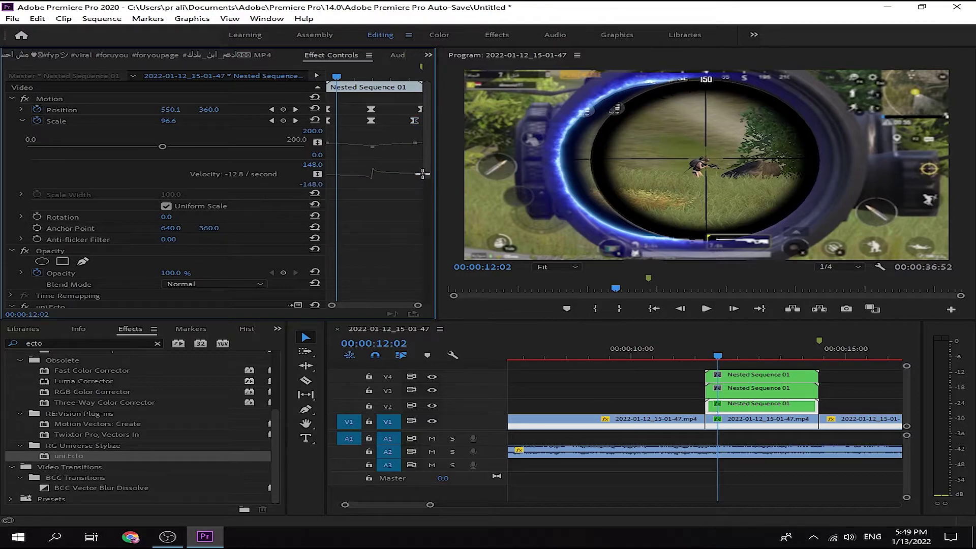
{"action": "left_click_drag", "start_coordinate": [414, 121], "coordinate": [420, 121]}
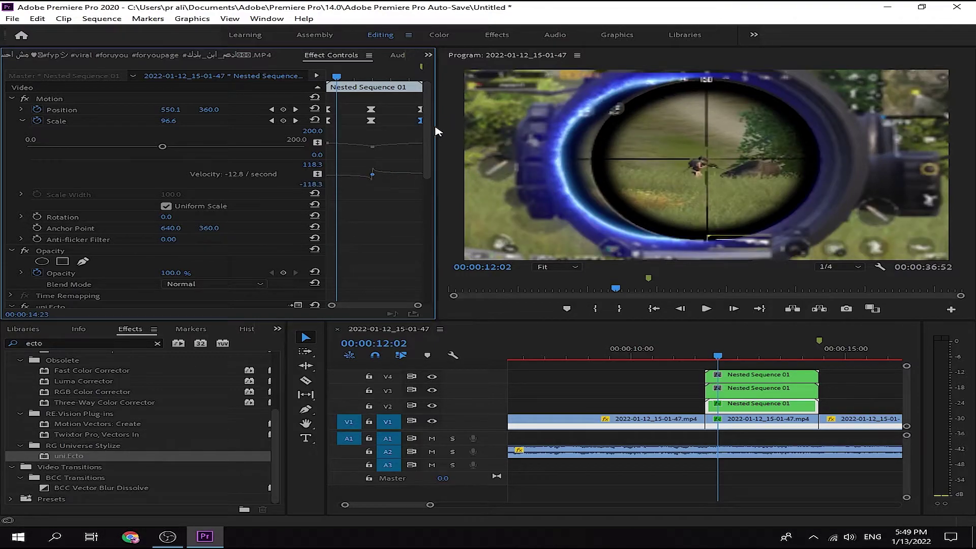
{"action": "left_click", "coordinate": [22, 122]}
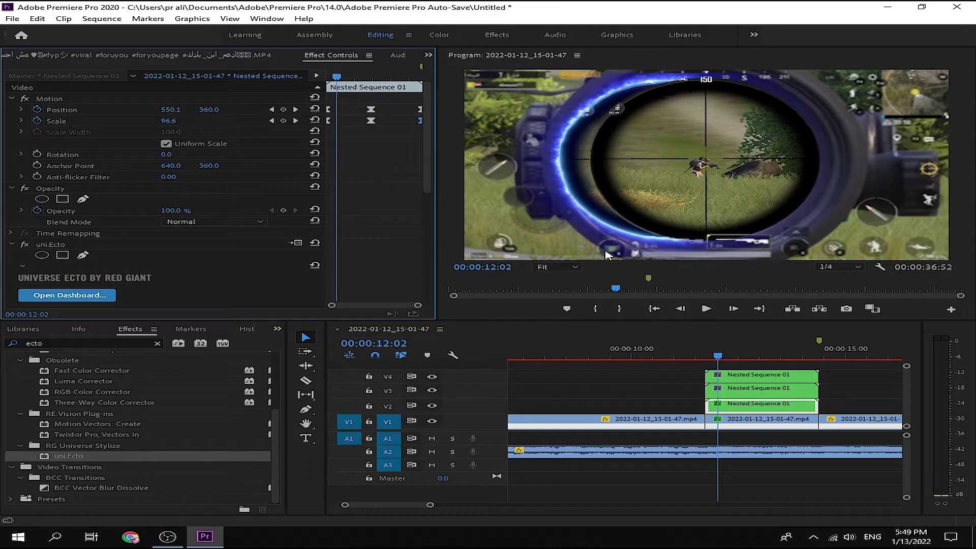
{"action": "key", "text": "Up"}
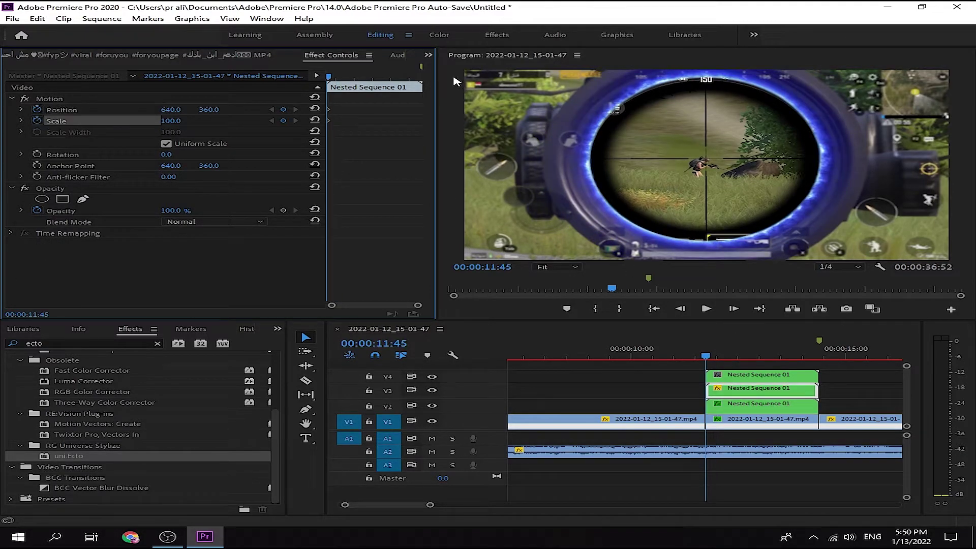
- At 13:00, select the top scope copy and slide its Position X to 1064
{"action": "left_click", "coordinate": [772, 390]}
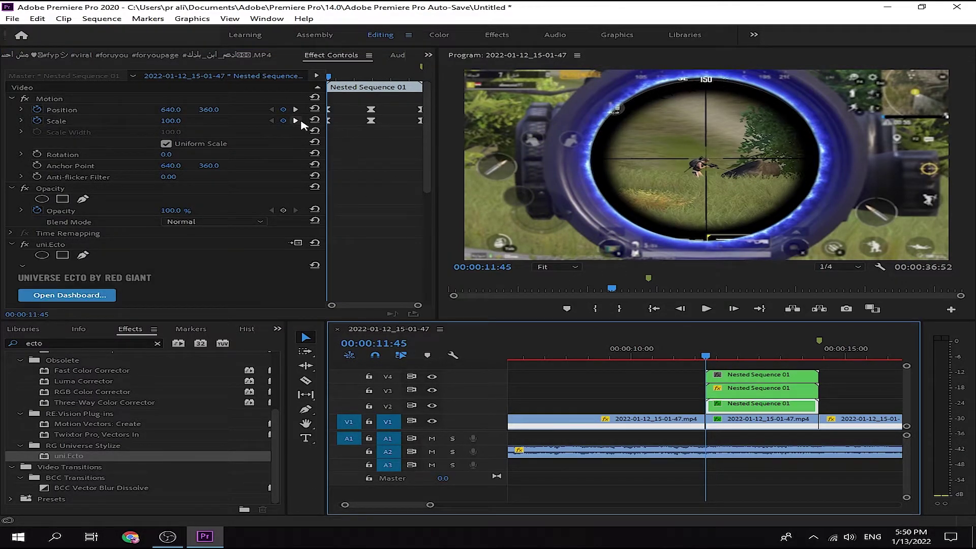
{"action": "key", "text": "shift+k"}
{"action": "left_click", "coordinate": [752, 375]}
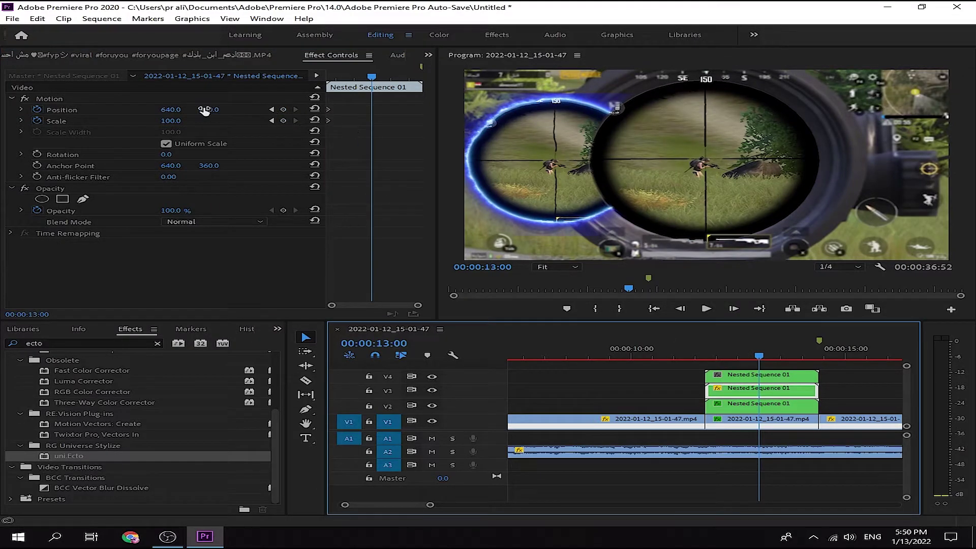
{"action": "left_click_drag", "start_coordinate": [177, 110], "coordinate": [178, 111]}
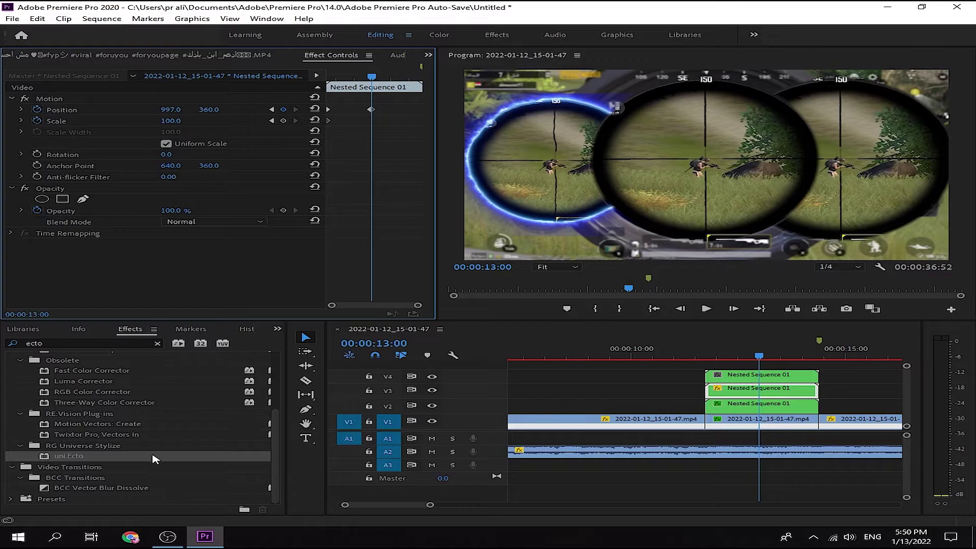
- Apply the uni.Ecto glow to the top copy, set Scale to 75, and push it right
{"action": "left_click_drag", "start_coordinate": [155, 456], "coordinate": [759, 390]}
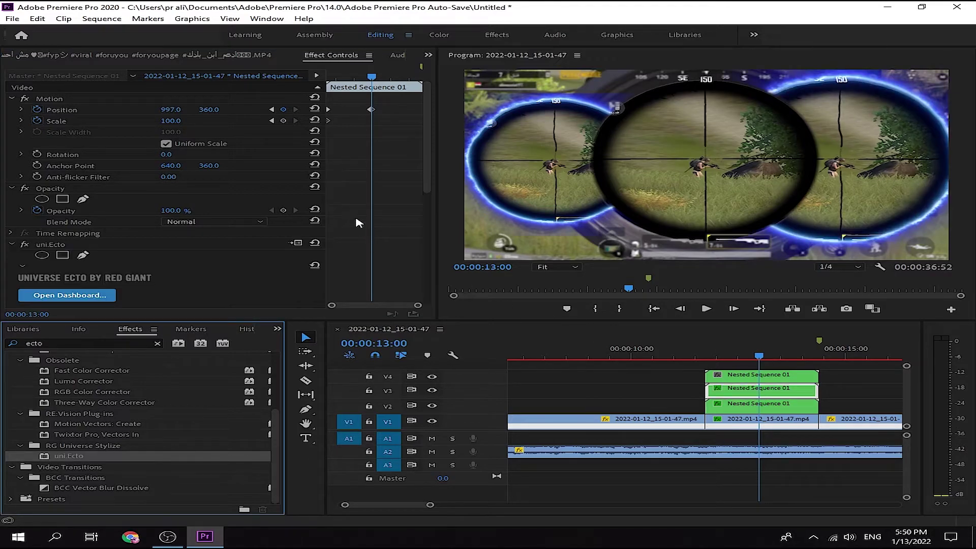
{"action": "left_click", "coordinate": [173, 121]}
{"action": "type", "text": "75"}
{"action": "key", "text": "Return"}
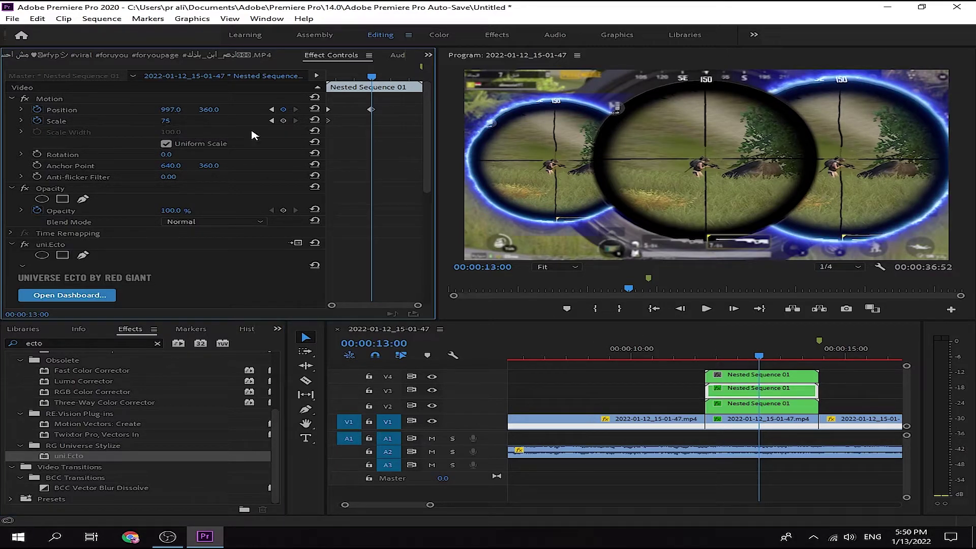
{"action": "left_click_drag", "start_coordinate": [162, 109], "coordinate": [178, 111]}
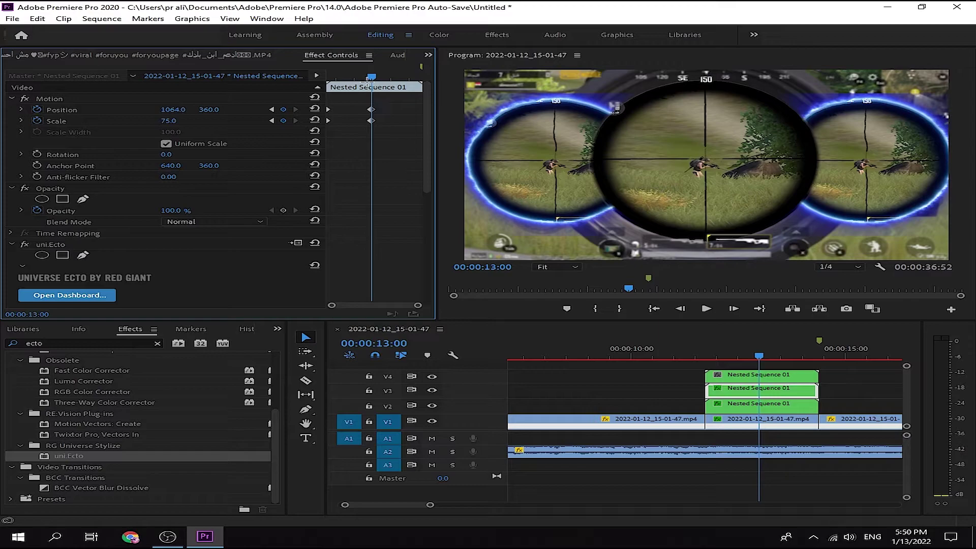
- Move near the clip end at 14:18 and select the end Position and Scale keyframes
{"action": "left_click_drag", "start_coordinate": [370, 77], "coordinate": [420, 78]}
{"action": "left_click", "coordinate": [314, 109]}
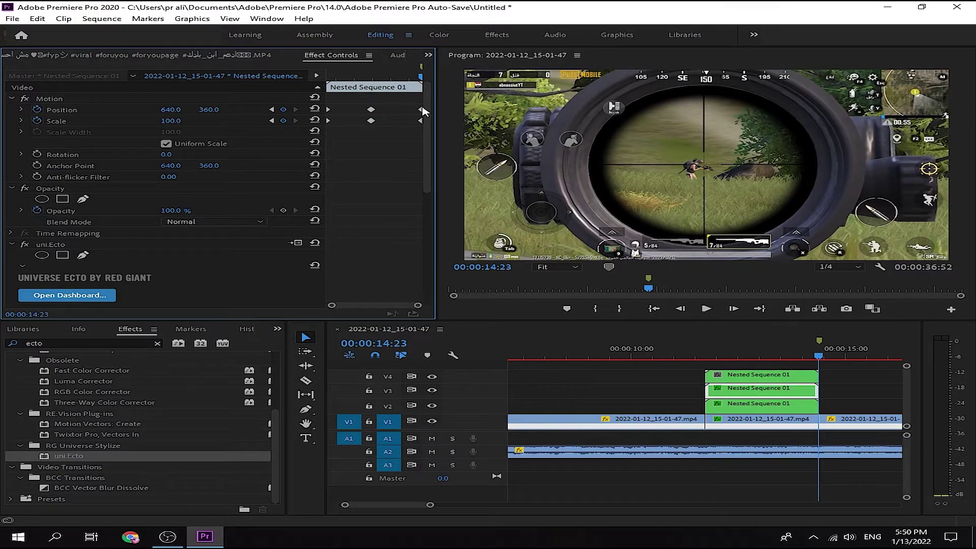
{"action": "key", "text": "shift+Left"}
{"action": "mouse_move", "coordinate": [401, 104]}
{"action": "left_mouse_down"}
{"action": "mouse_move", "coordinate": [422, 128]}
{"action": "mouse_move", "coordinate": [351, 101]}
{"action": "left_mouse_up"}
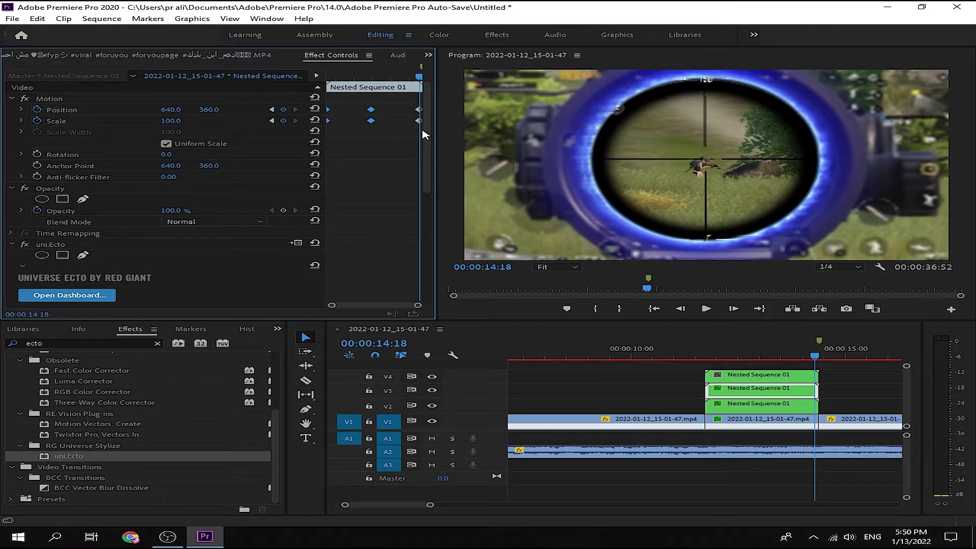
- Set the selected keyframes' temporal interpolation to Bezier
{"action": "right_click", "coordinate": [421, 112]}
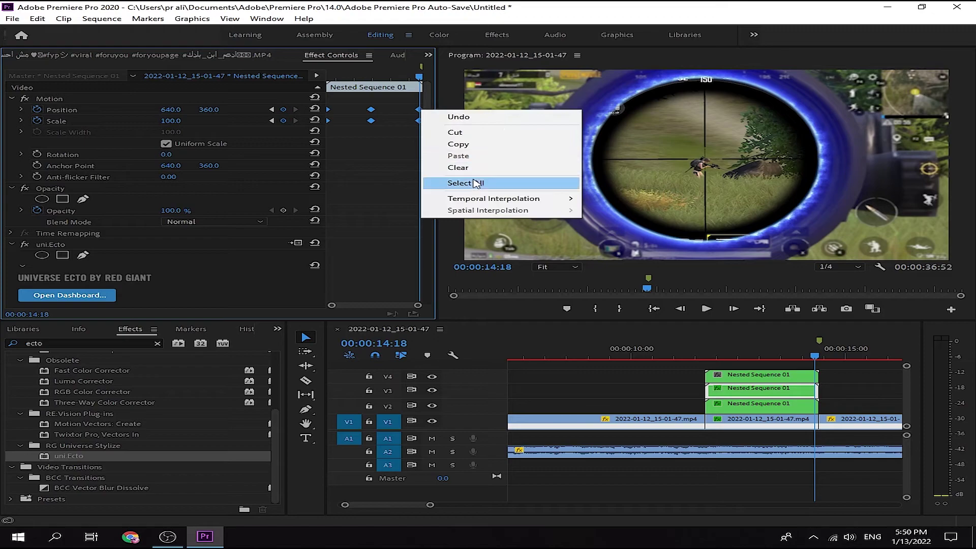
{"action": "mouse_move", "coordinate": [522, 200]}
{"action": "left_click", "coordinate": [625, 214]}
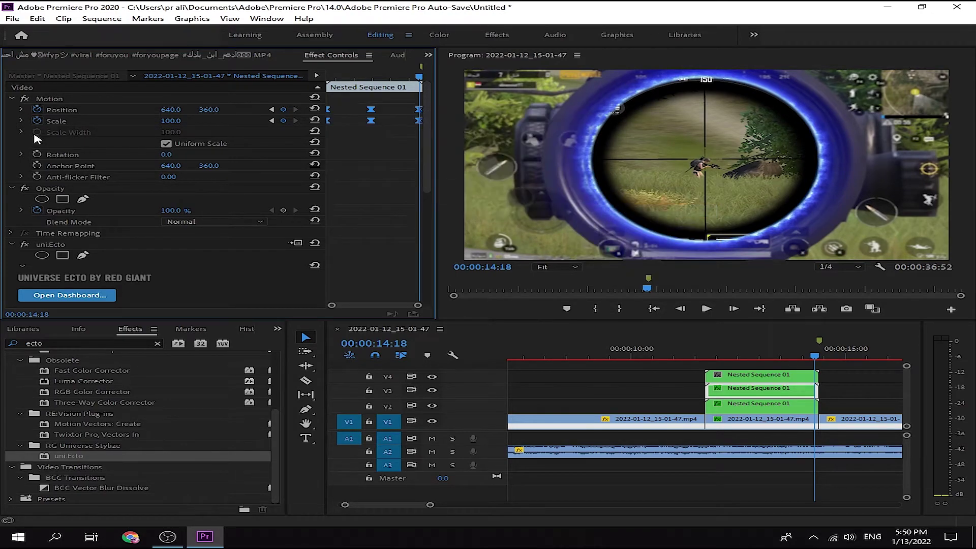
{"action": "left_click", "coordinate": [16, 110]}
- Ease the Position velocity curve and move the end Position keyframe to 14:23
{"action": "left_click", "coordinate": [21, 110]}
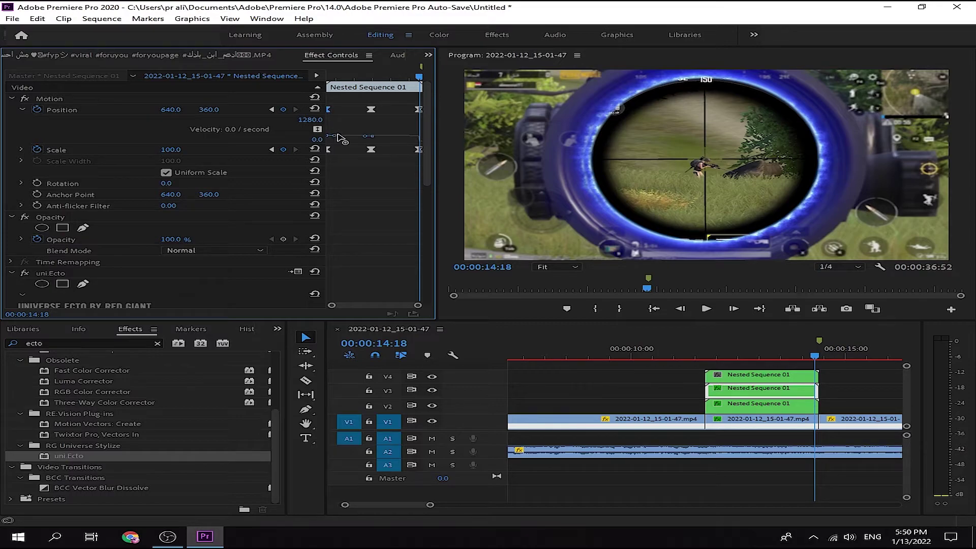
{"action": "left_click_drag", "start_coordinate": [334, 137], "coordinate": [396, 137]}
{"action": "left_click_drag", "start_coordinate": [420, 116], "coordinate": [434, 116]}
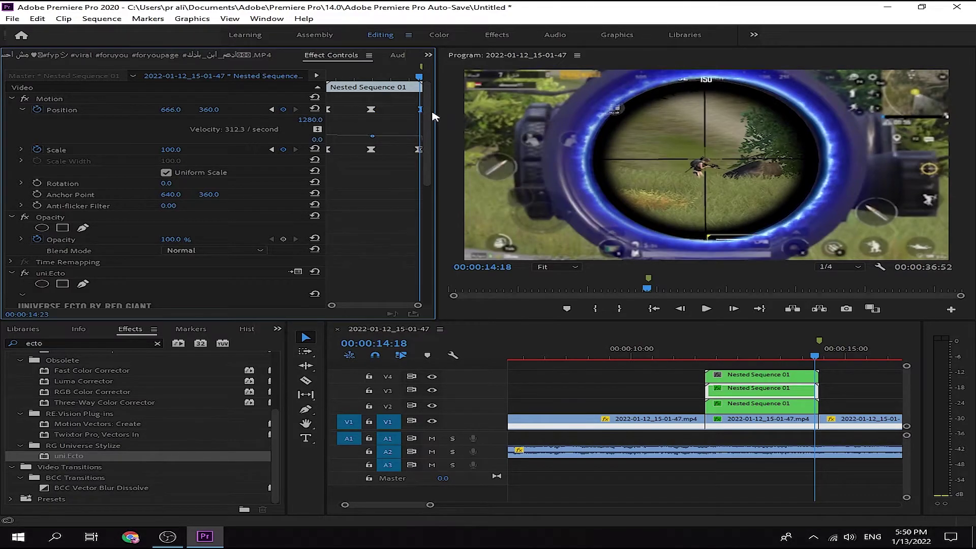
{"action": "left_click", "coordinate": [22, 109]}
- Ease the Scale velocity curve at the middle keyframe and delete the last Scale keyframe
{"action": "left_click", "coordinate": [21, 121]}
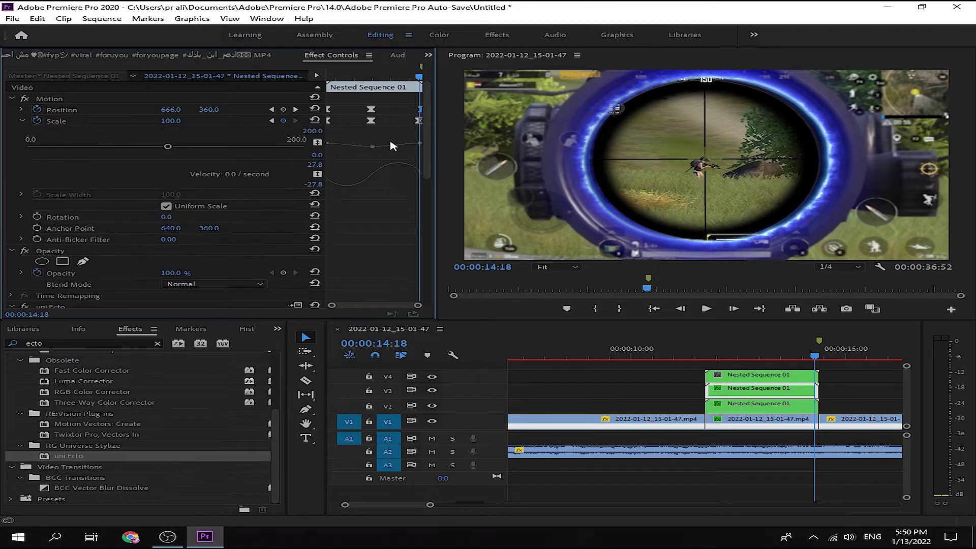
{"action": "left_click", "coordinate": [329, 121]}
{"action": "left_click", "coordinate": [374, 176]}
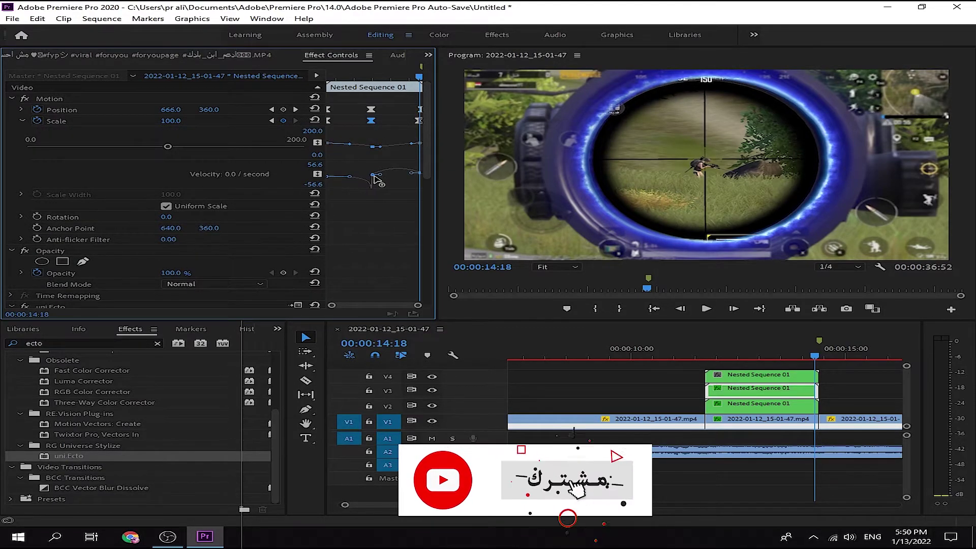
{"action": "left_click_drag", "start_coordinate": [374, 176], "coordinate": [399, 175]}
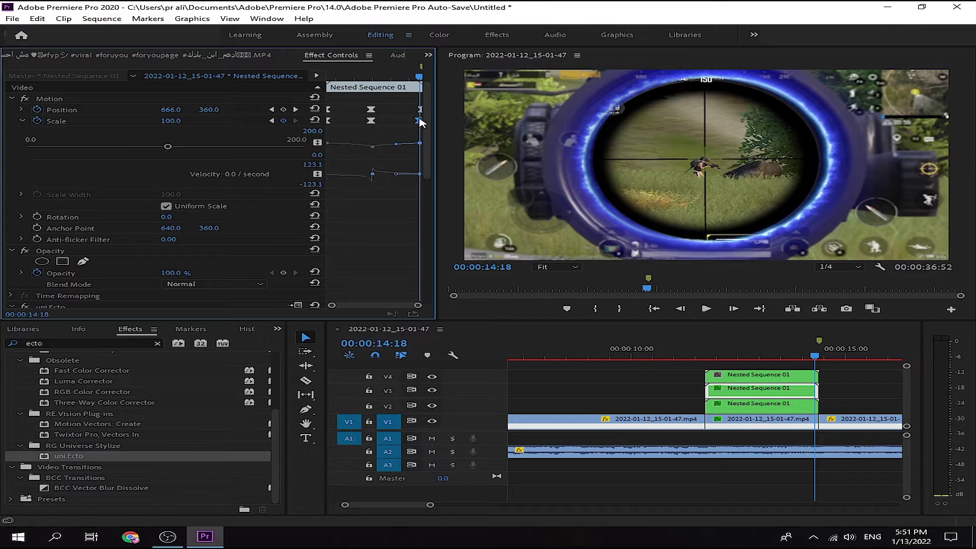
{"action": "key", "text": "Delete"}
{"action": "left_click", "coordinate": [22, 121]}
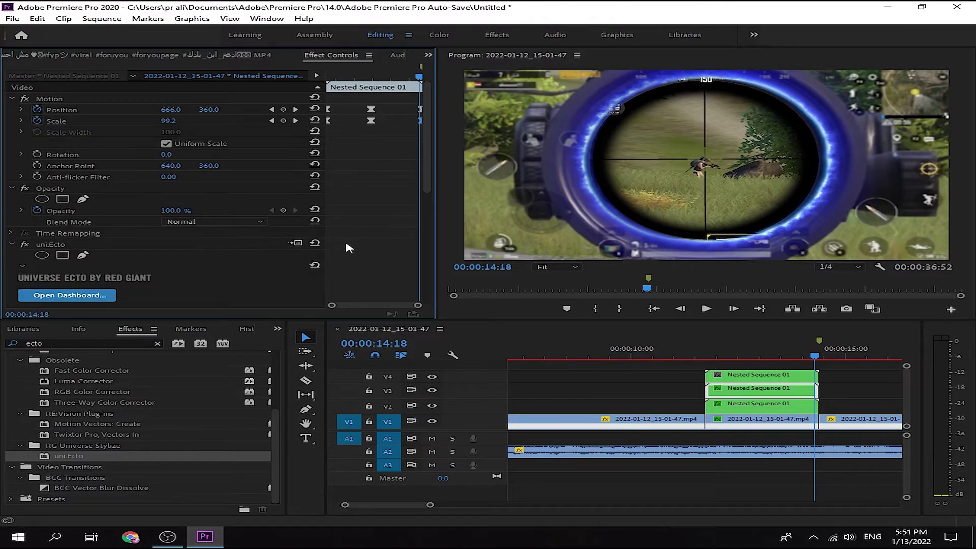
{"action": "left_click", "coordinate": [754, 377]}
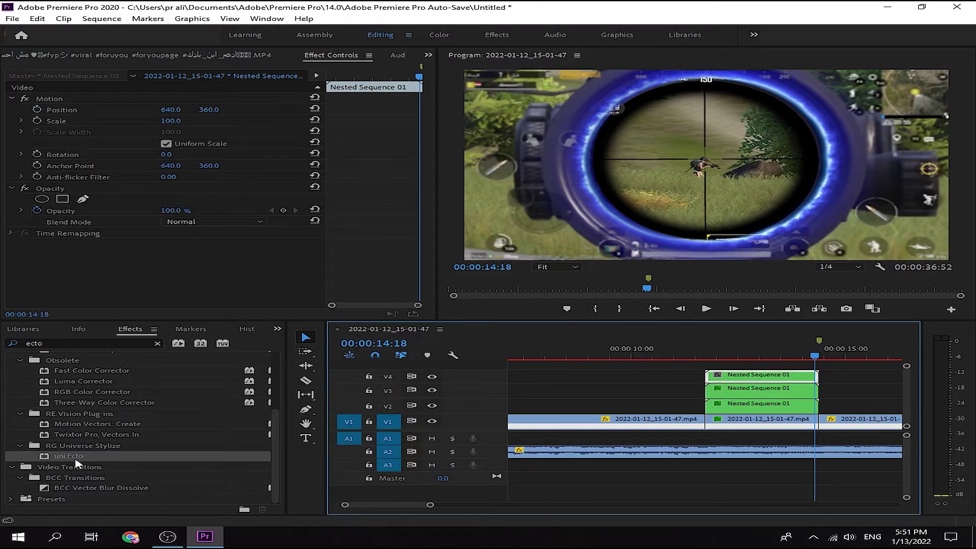
- Apply uni.Ecto to the third scope copy and set the center scope's Scale to 75 at 13:00
{"action": "left_click_drag", "start_coordinate": [77, 462], "coordinate": [787, 376]}
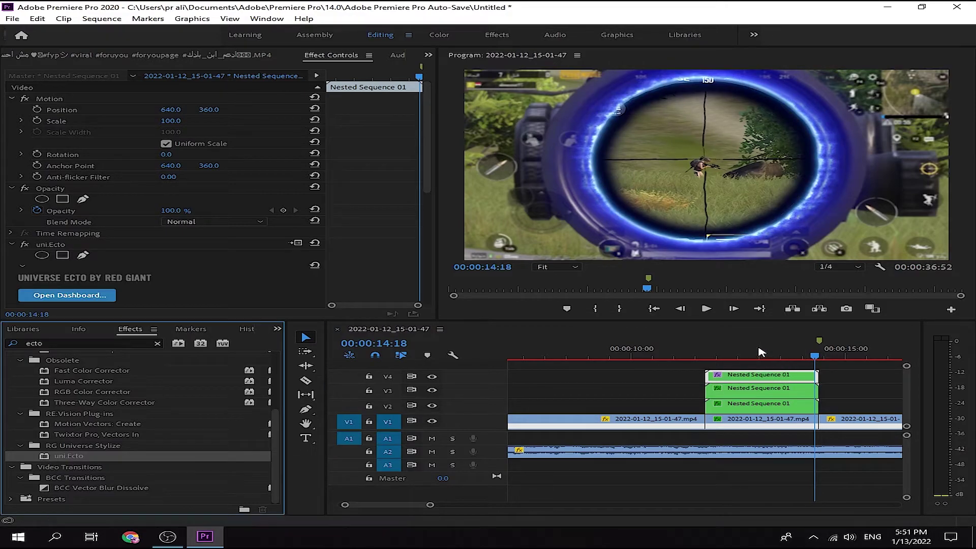
{"action": "left_click_drag", "start_coordinate": [719, 351], "coordinate": [705, 350]}
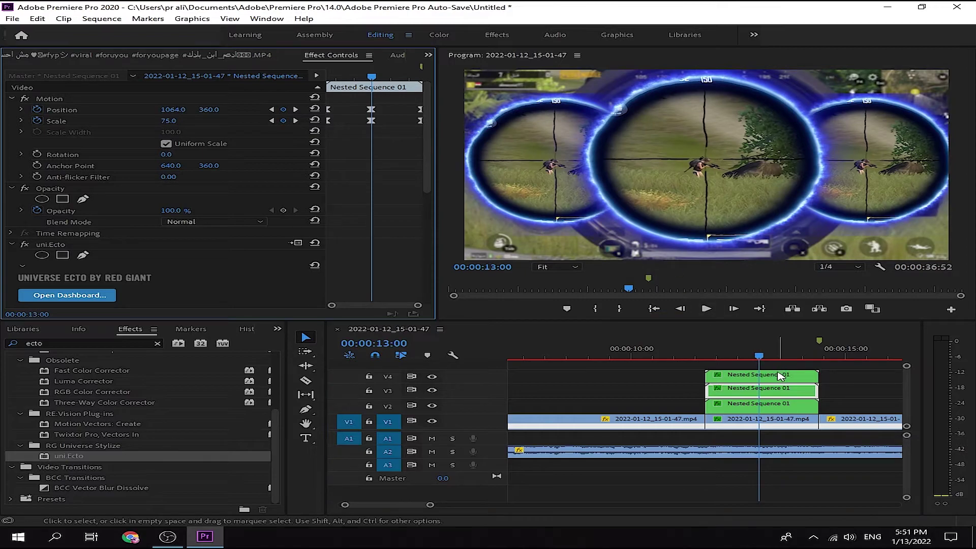
{"action": "left_click", "coordinate": [780, 376]}
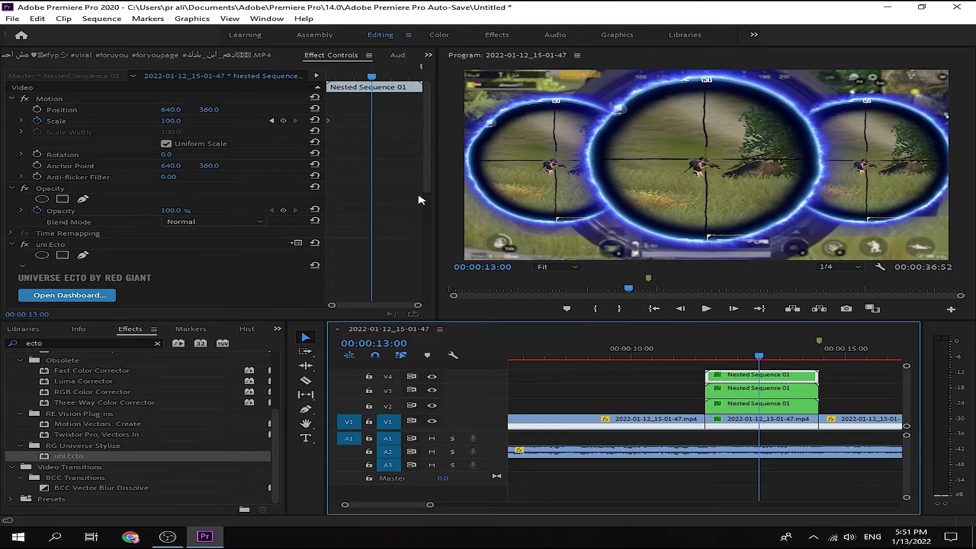
{"action": "left_click", "coordinate": [183, 120]}
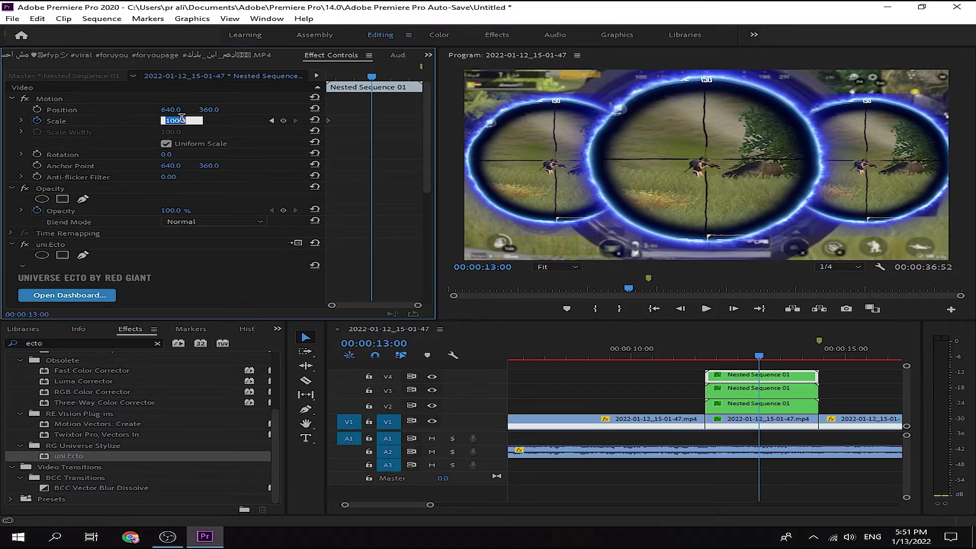
{"action": "type", "text": "75"}
{"action": "key", "text": "Return"}
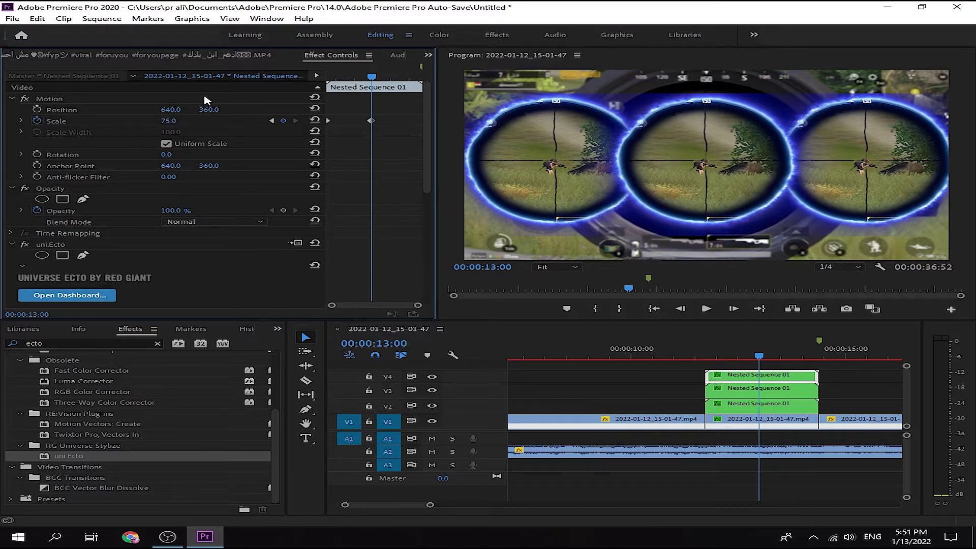
{"action": "key", "text": "Down"}
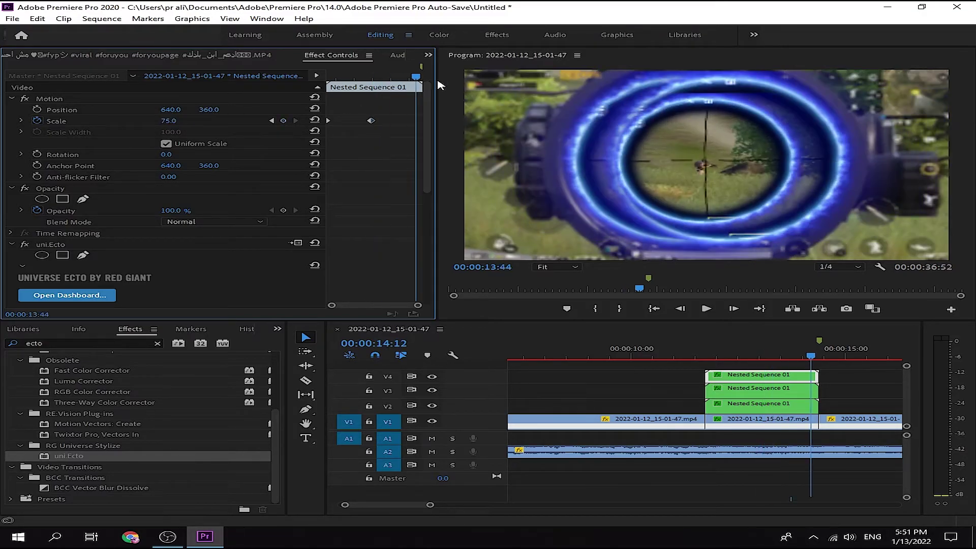
- Drag the Bezier handles of the center scope's middle and last Scale keyframes to smooth the easing
{"action": "left_click_drag", "start_coordinate": [420, 78], "coordinate": [372, 77]}
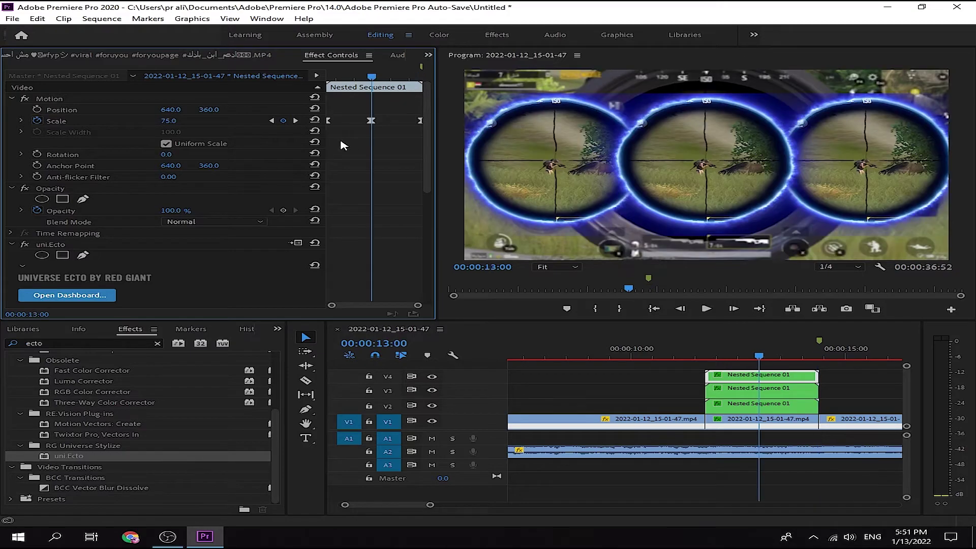
{"action": "left_click", "coordinate": [20, 120]}
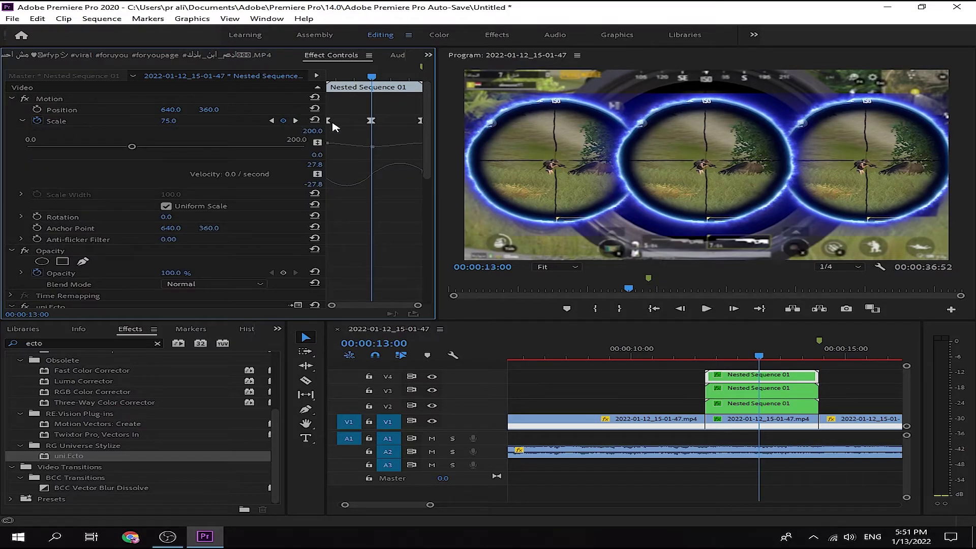
{"action": "left_click_drag", "start_coordinate": [334, 180], "coordinate": [391, 174]}
{"action": "left_click", "coordinate": [419, 121]}
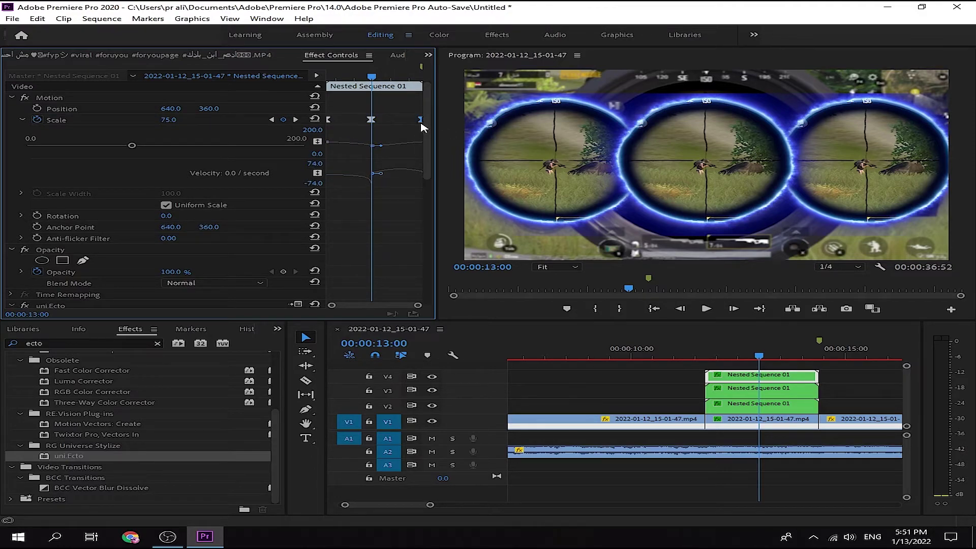
{"action": "left_click", "coordinate": [380, 174]}
{"action": "mouse_move", "coordinate": [414, 174]}
{"action": "left_mouse_down"}
{"action": "mouse_move", "coordinate": [382, 174]}
{"action": "mouse_move", "coordinate": [398, 178]}
{"action": "left_mouse_up"}
- Mark In/Out around the nested scope clips and render In to Out
{"action": "key", "text": "x"}
{"action": "left_click", "coordinate": [102, 18]}
{"action": "left_click", "coordinate": [137, 59]}
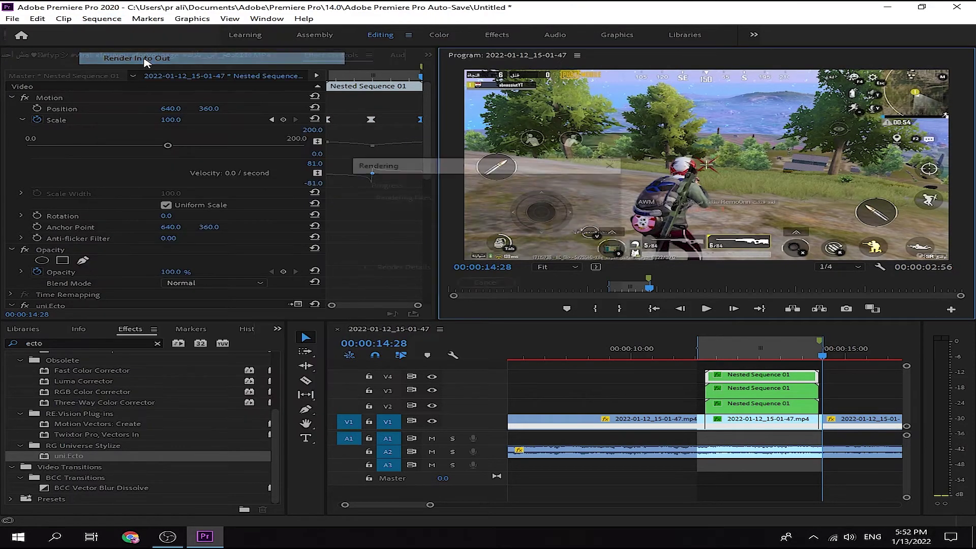